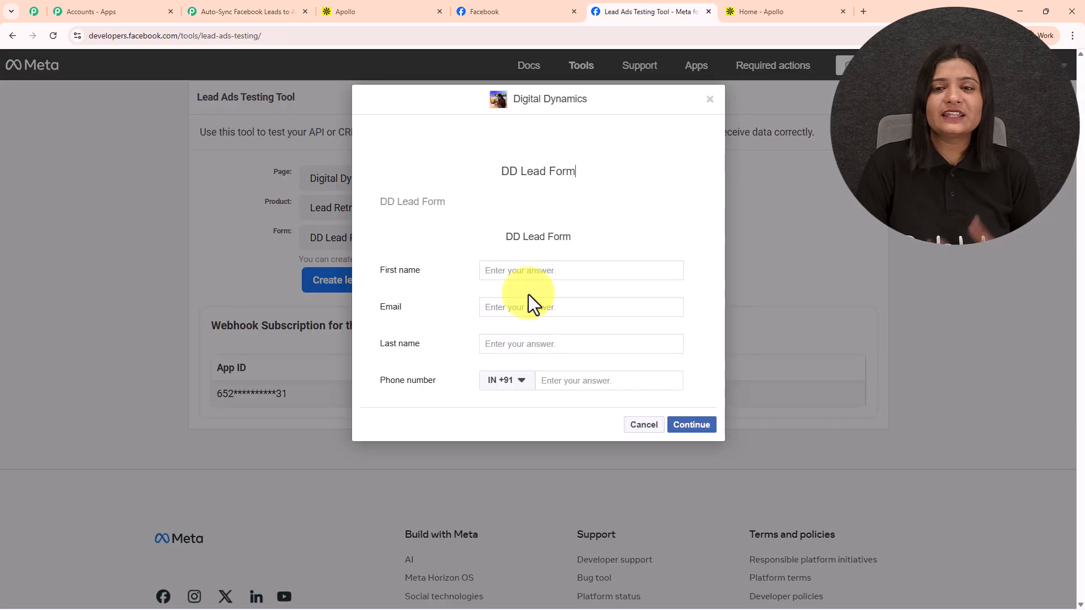
# Fill the test lead form with first name Latest, last name User, an e-mail and a phone number
pyautogui.click(499, 270)
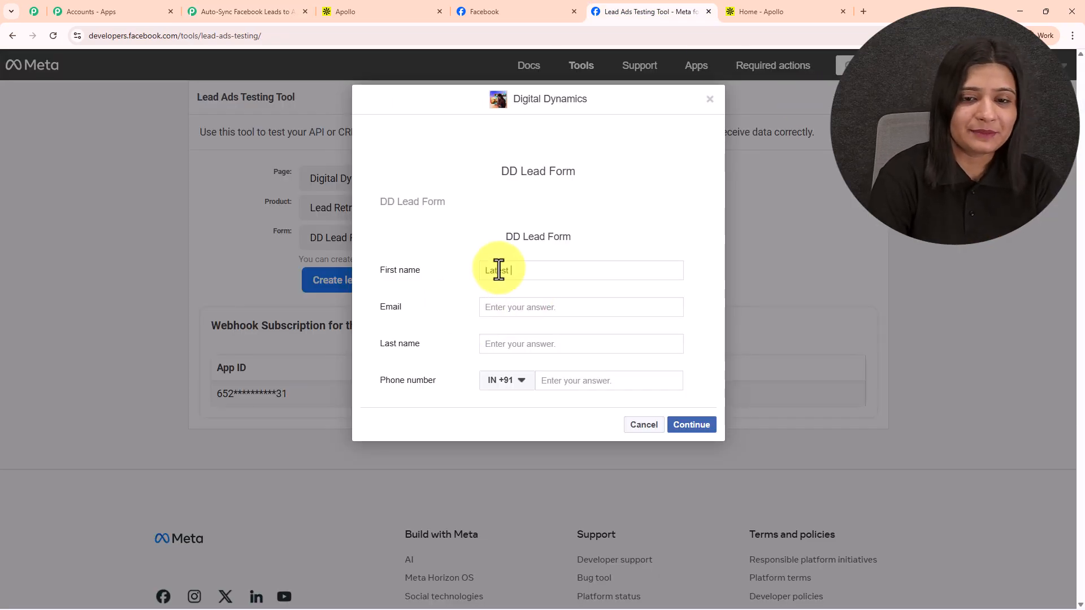
pyautogui.write('Latest User')
pyautogui.press('BackSpace')
pyautogui.press('BackSpace')
pyautogui.press('BackSpace')
pyautogui.press('BackSpace')
pyautogui.press('BackSpace')
pyautogui.click(519, 344)
pyautogui.write('User')
pyautogui.click(518, 310)
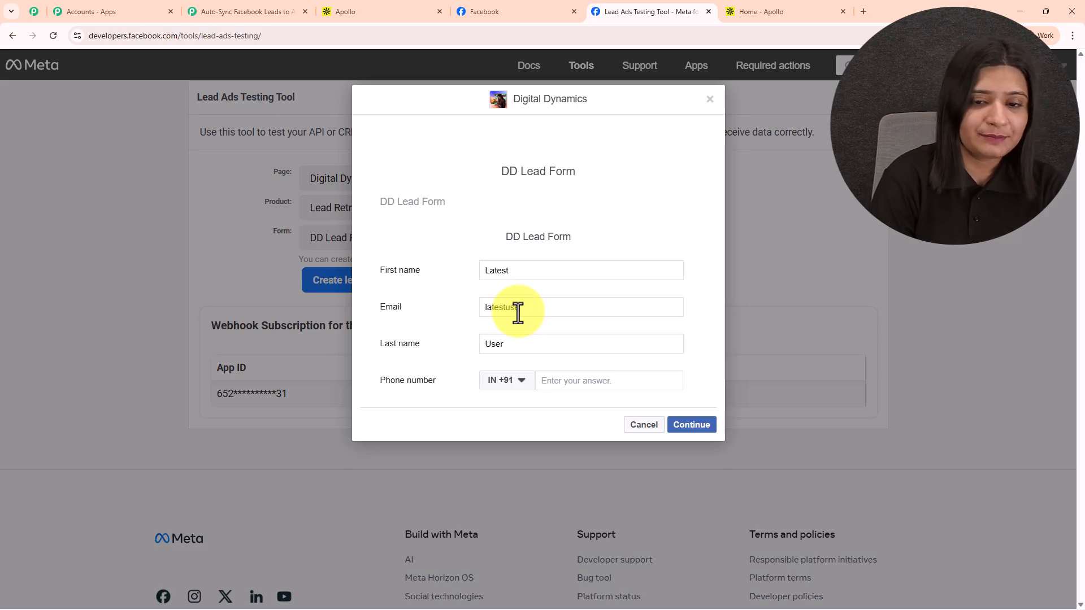
pyautogui.click(565, 380)
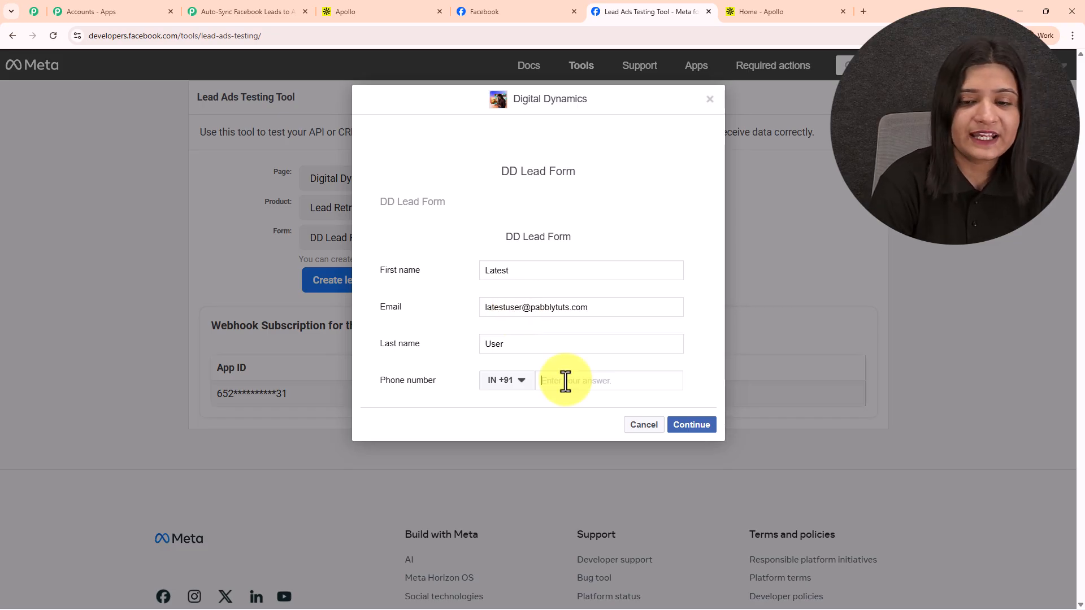
pyautogui.write('9292929292')
# Submit the test lead and switch to Apollo's People list
pyautogui.click(693, 426)
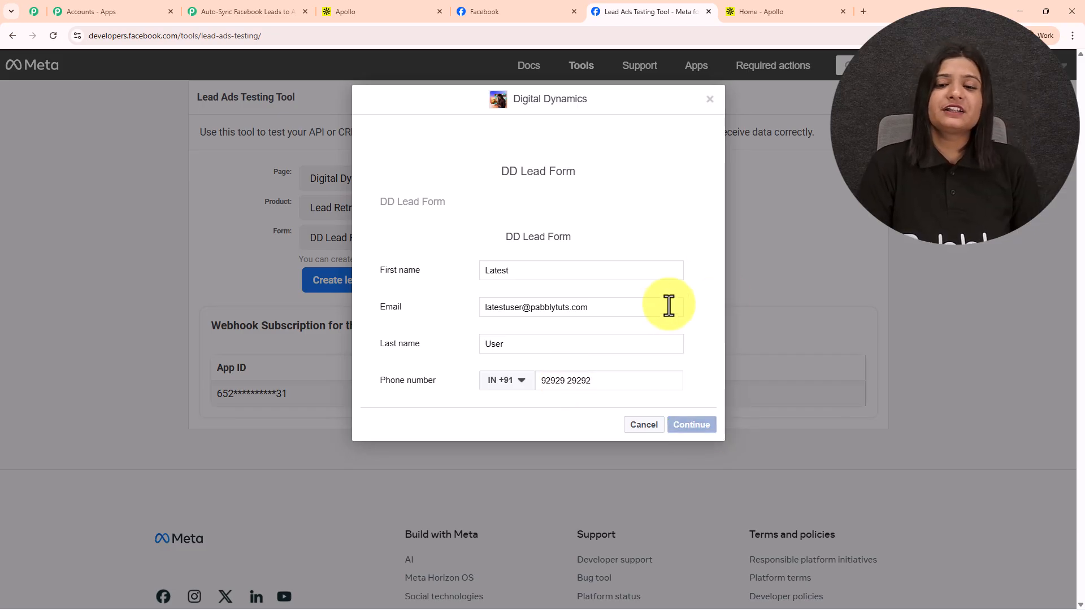
pyautogui.click(693, 282)
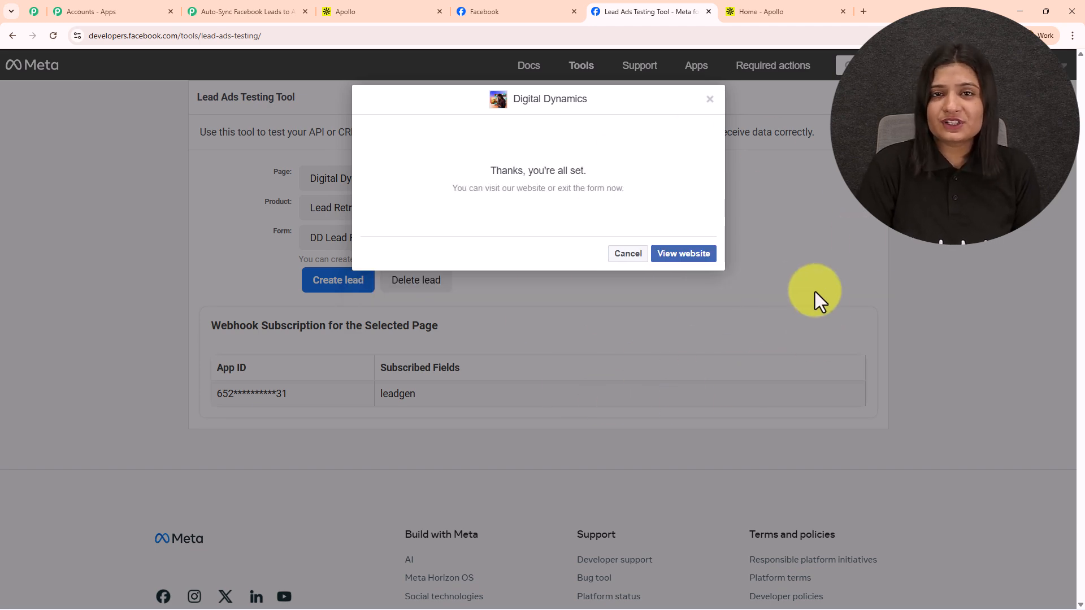
pyautogui.click(774, 10)
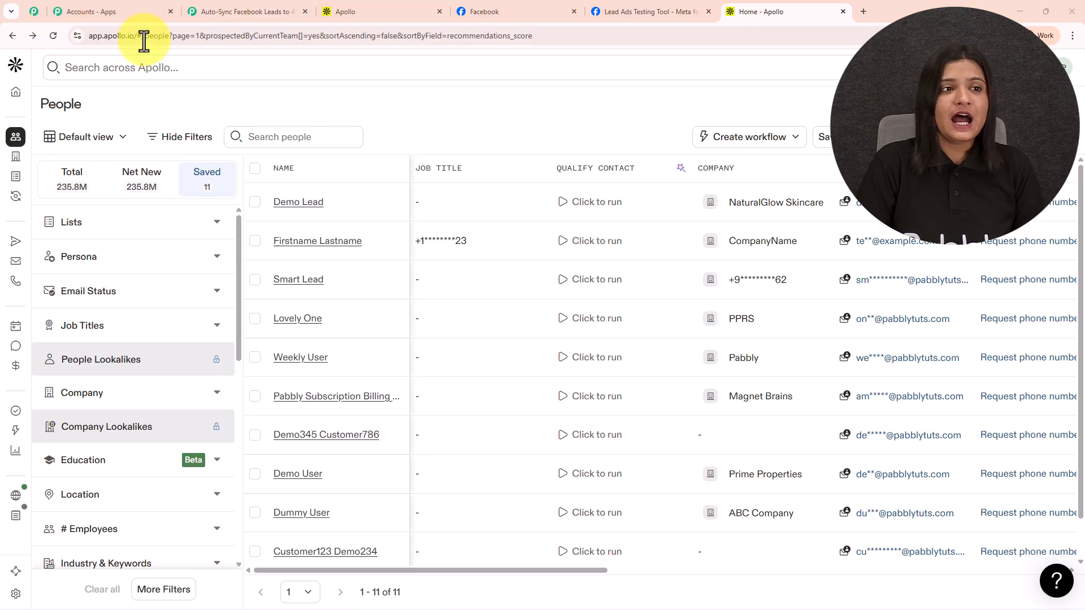
# Reload Apollo to show 12 contacts and open the new Latest User contact
pyautogui.click(52, 35)
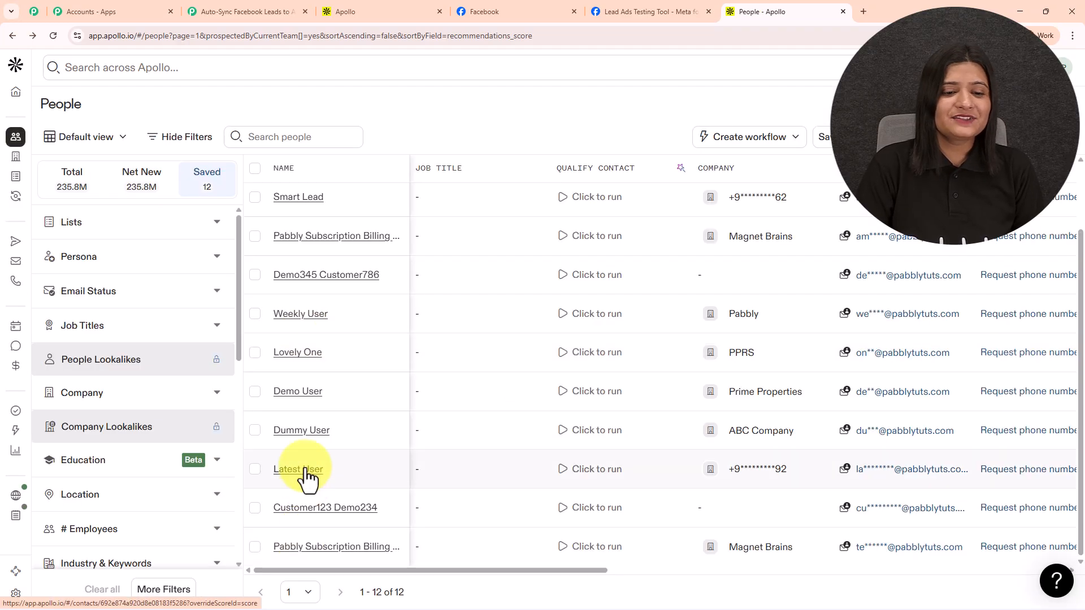
pyautogui.click(308, 477)
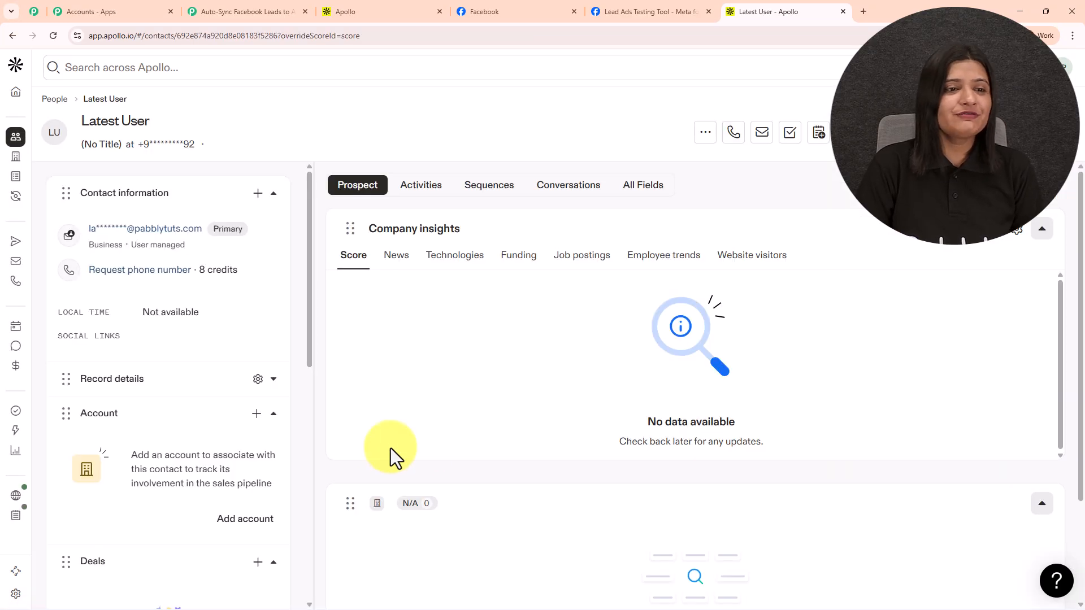
pyautogui.click(206, 148)
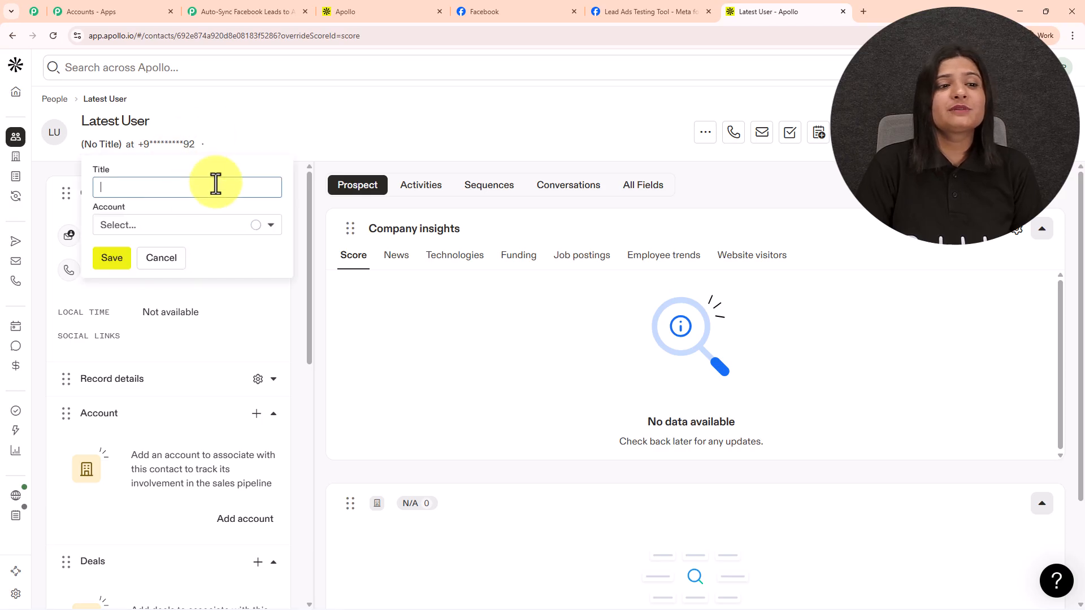
pyautogui.click(282, 135)
# Check the contact's saved e-mail and name, then return to the Pabbly workflow
pyautogui.click(217, 235)
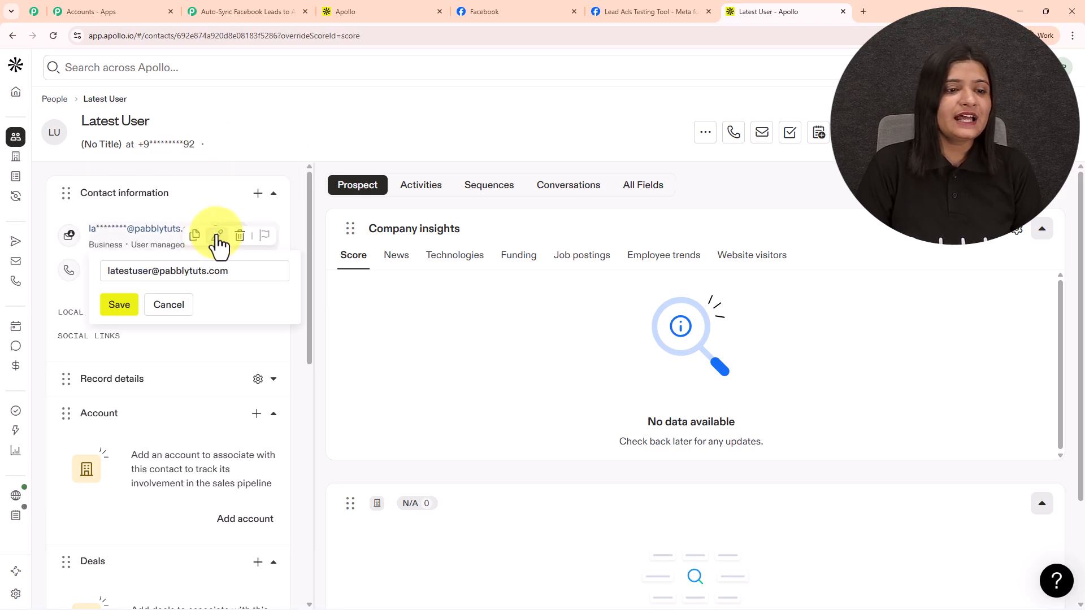
pyautogui.click(357, 131)
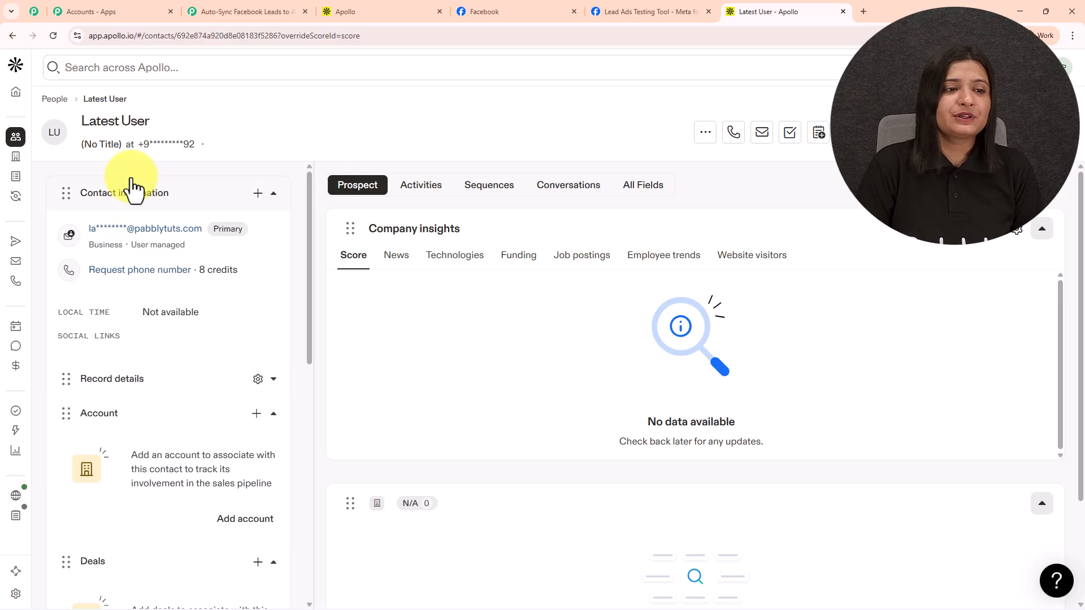
pyautogui.moveTo(81, 121); pyautogui.dragTo(182, 119)
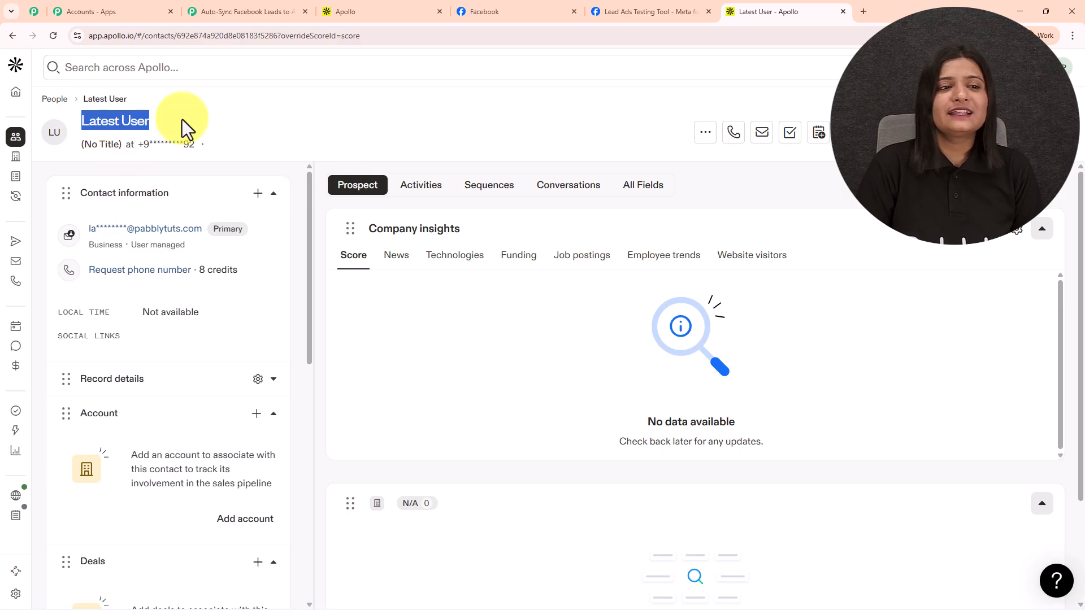
pyautogui.click(250, 11)
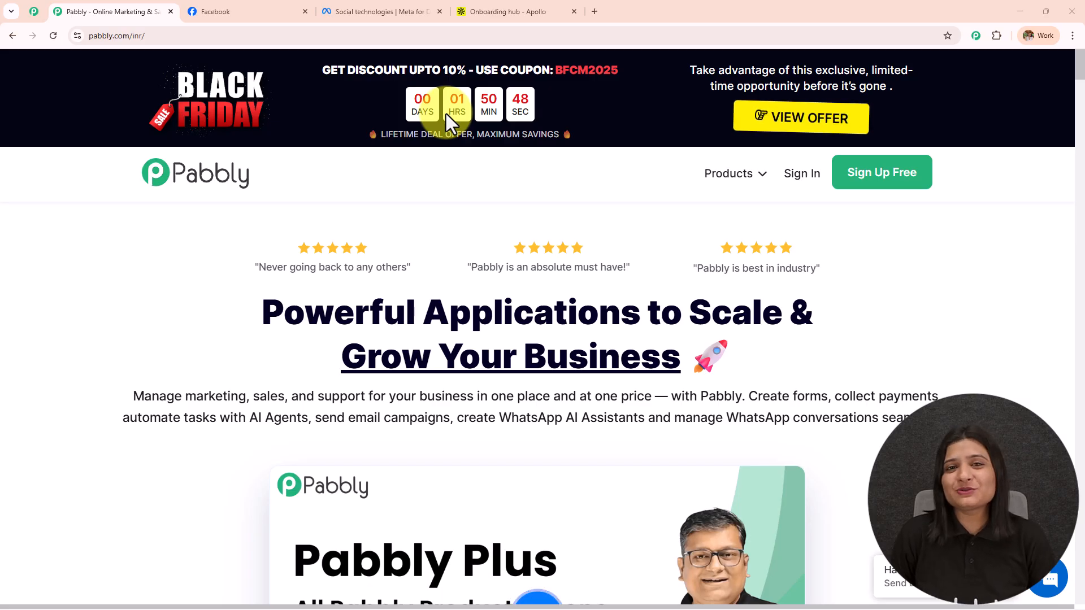
# Look through the Facebook, Meta developers and Apollo tabs, then return to the pabbly.com/inr/ home page
pyautogui.click(294, 8)
pyautogui.click(368, 8)
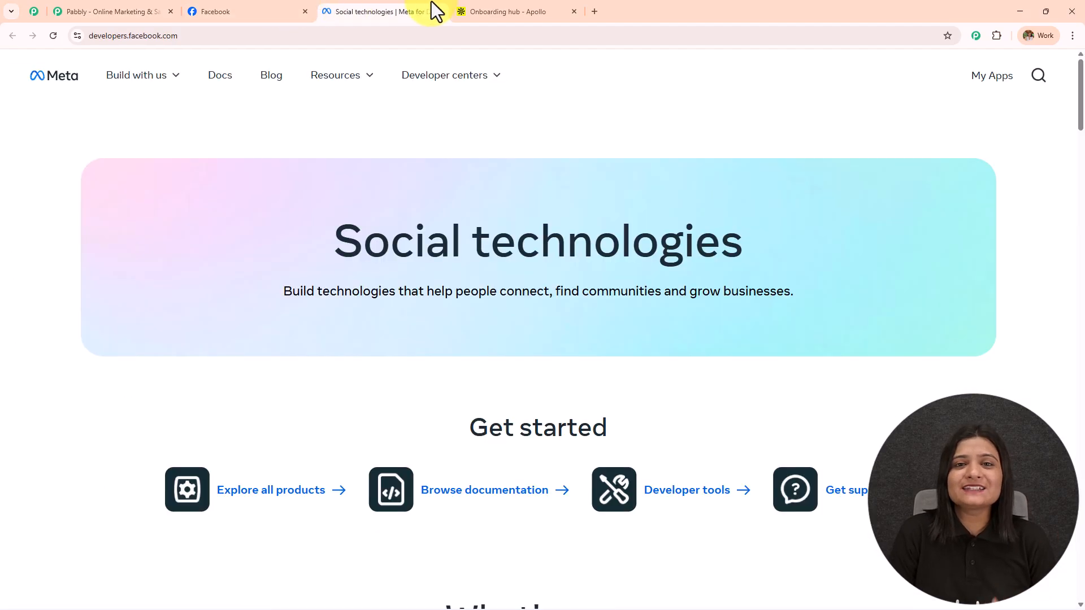
pyautogui.click(508, 8)
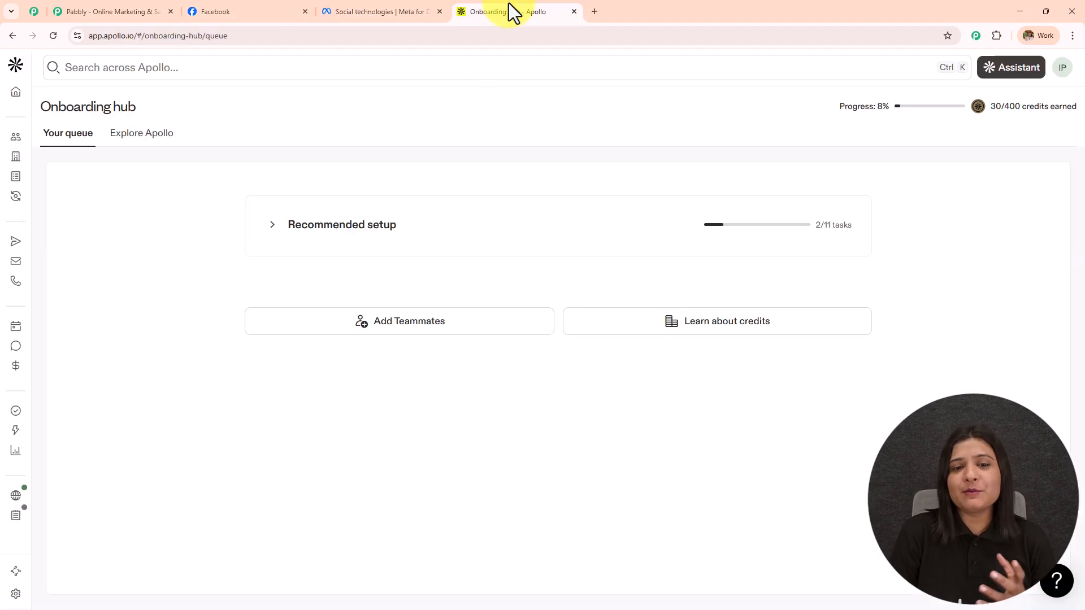
pyautogui.click(104, 10)
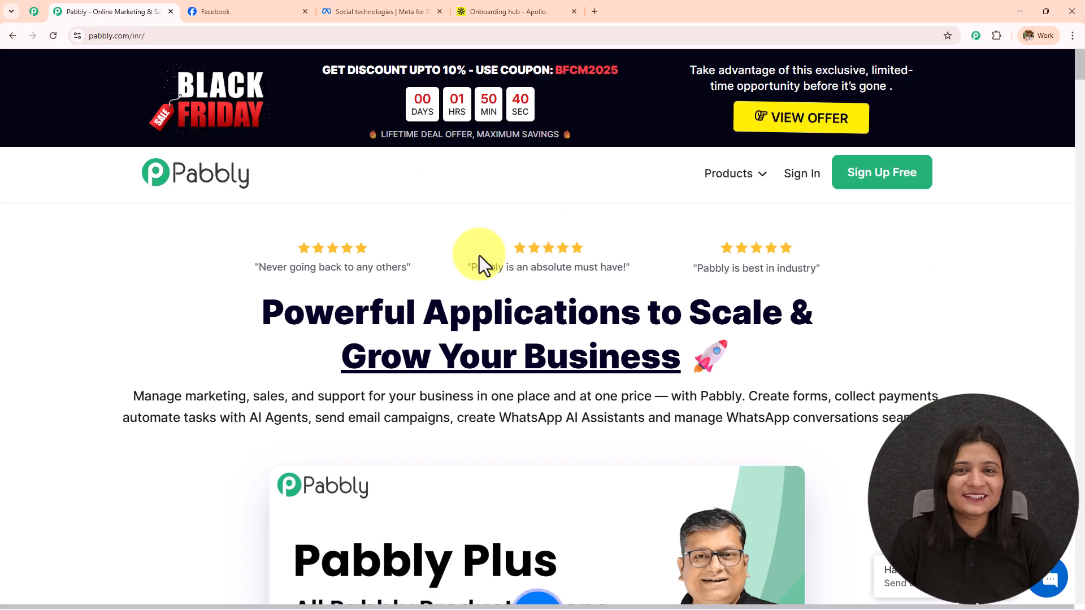
pyautogui.click(186, 35)
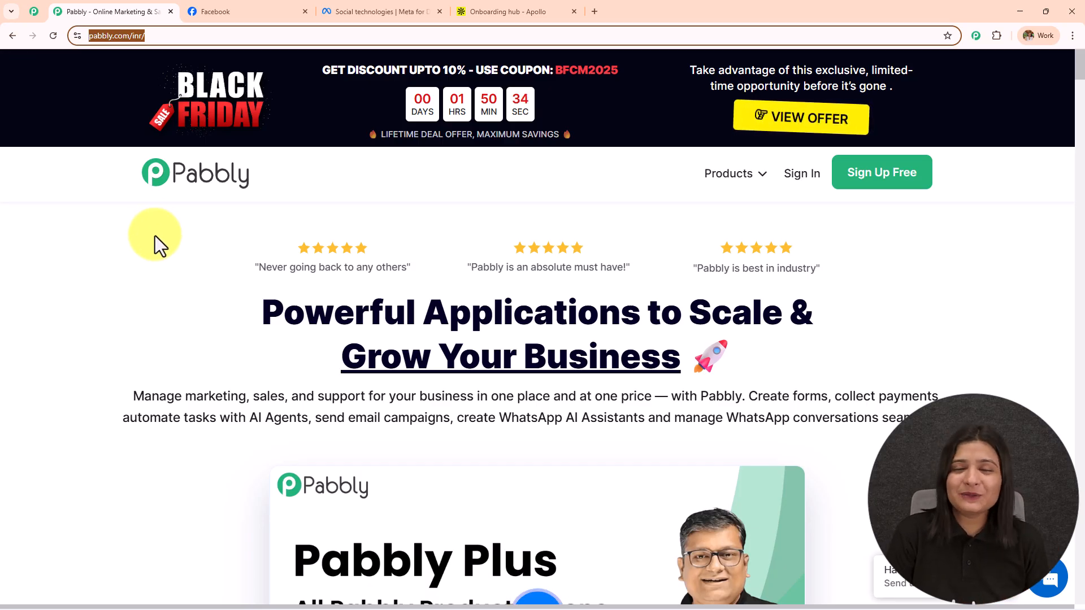
pyautogui.click(34, 11)
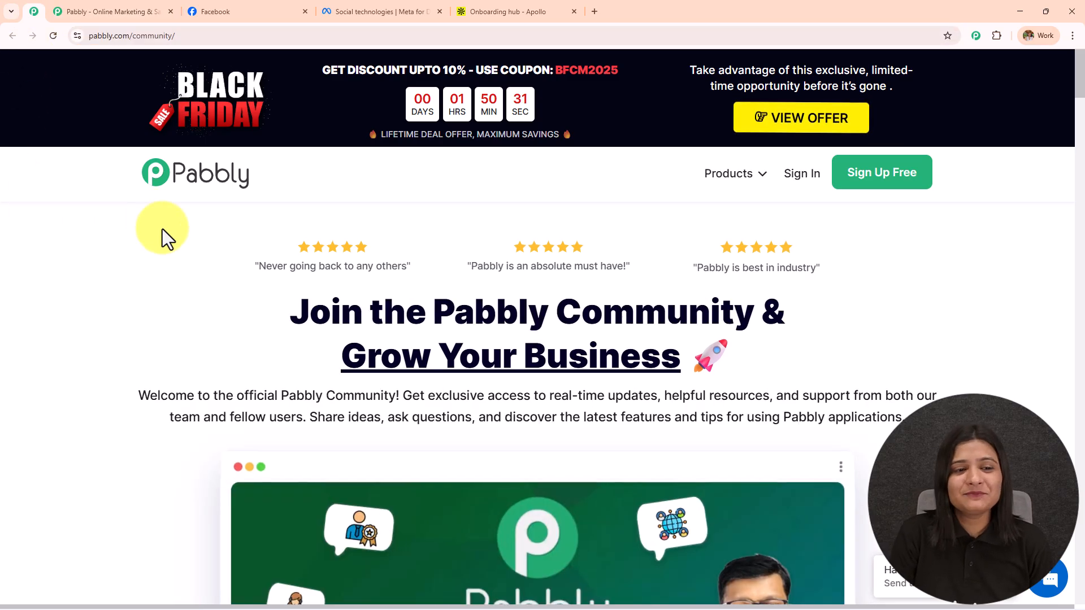
pyautogui.scroll(-2, 169, 249)
pyautogui.scroll(-6, 179, 271)
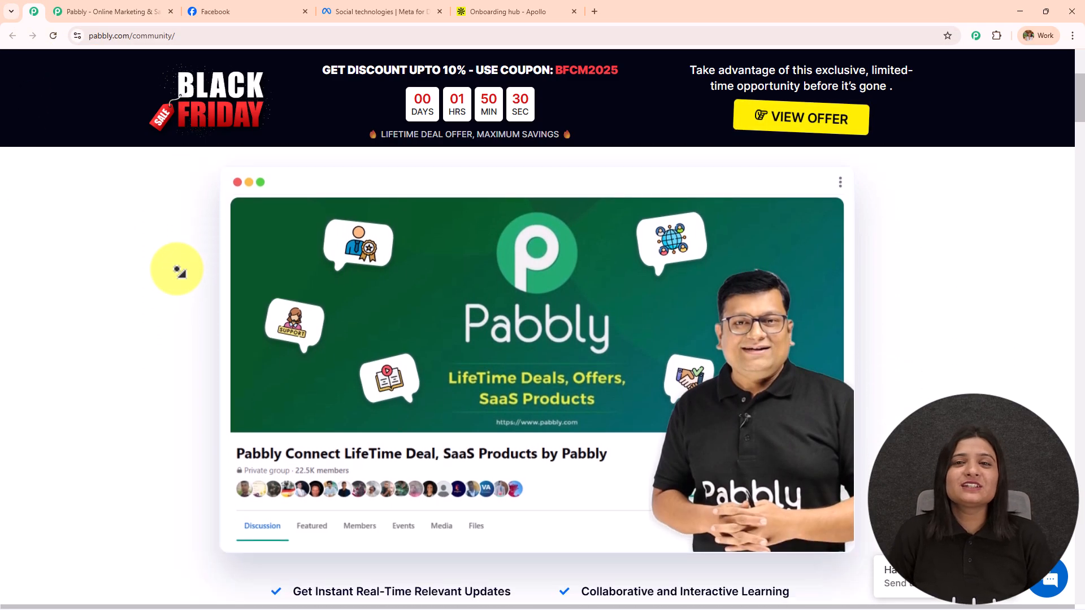
pyautogui.scroll(-6, 179, 271)
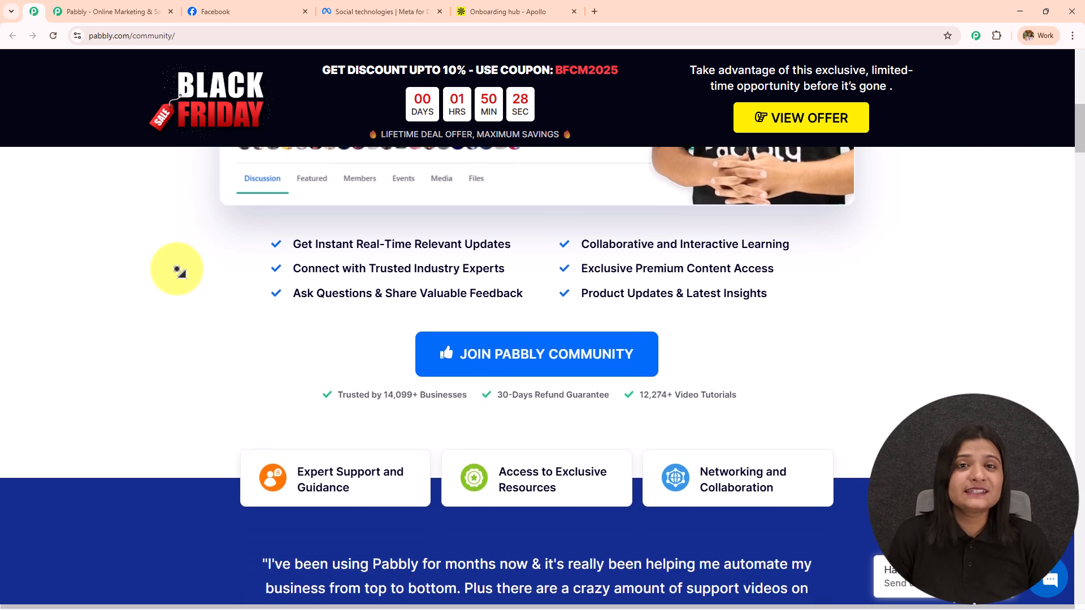
pyautogui.scroll(-6, 179, 271)
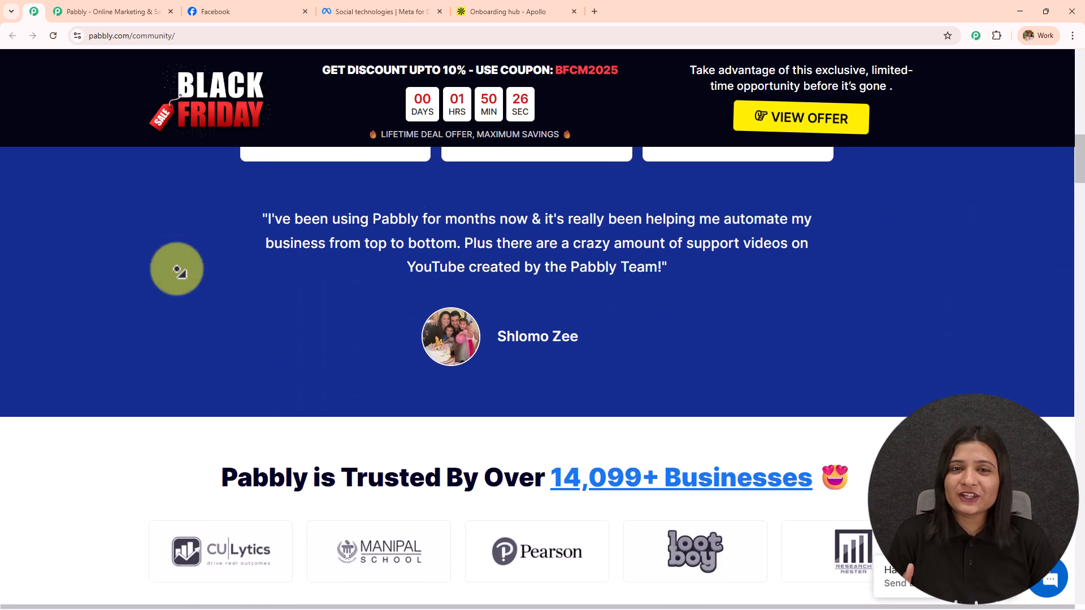
pyautogui.scroll(-6, 178, 272)
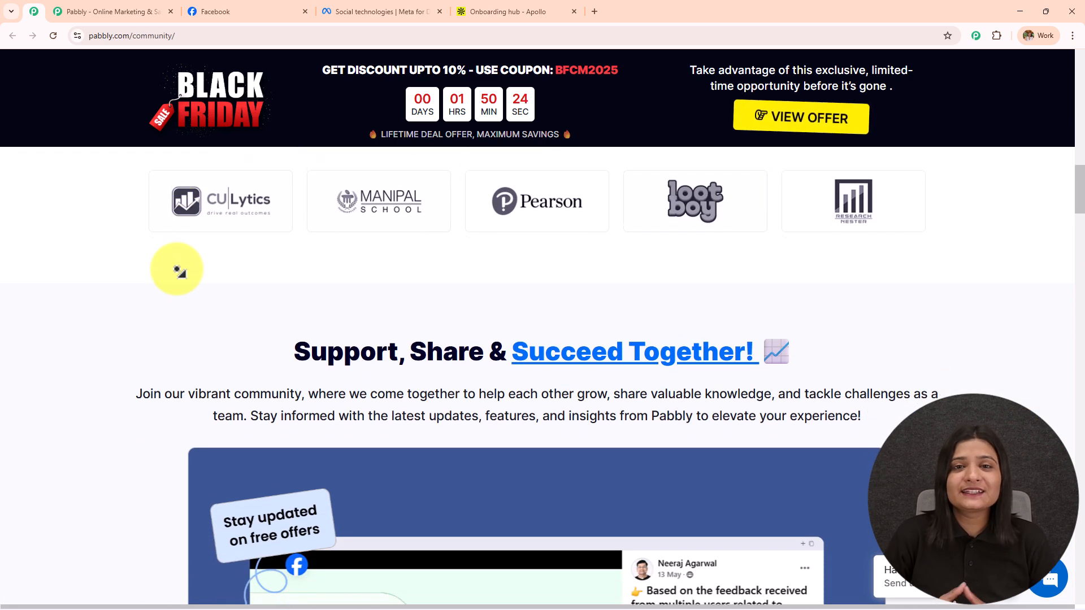
pyautogui.scroll(-6, 178, 271)
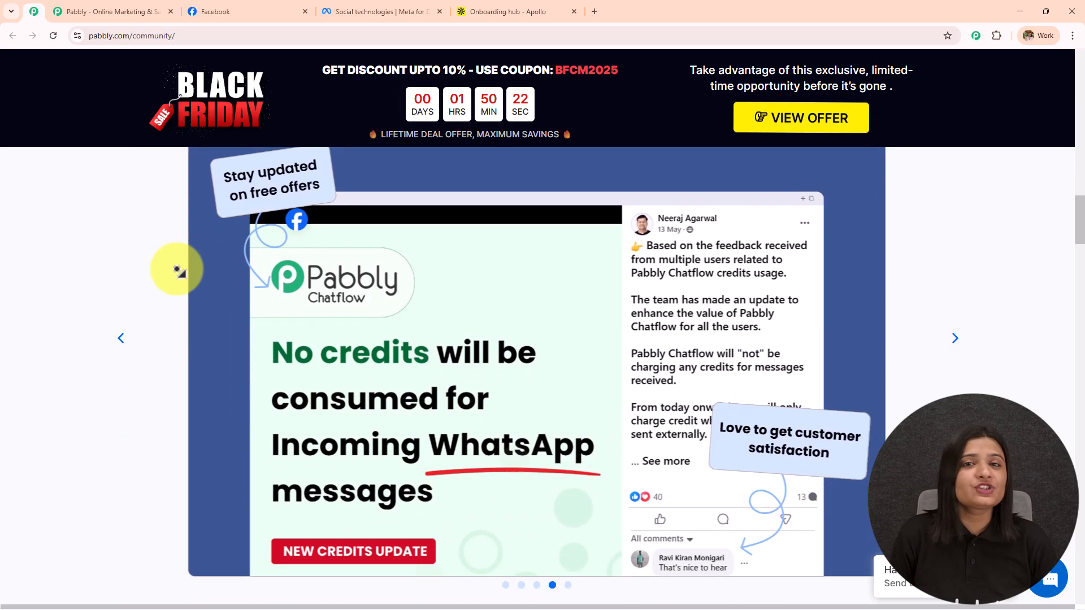
pyautogui.scroll(-6, 179, 271)
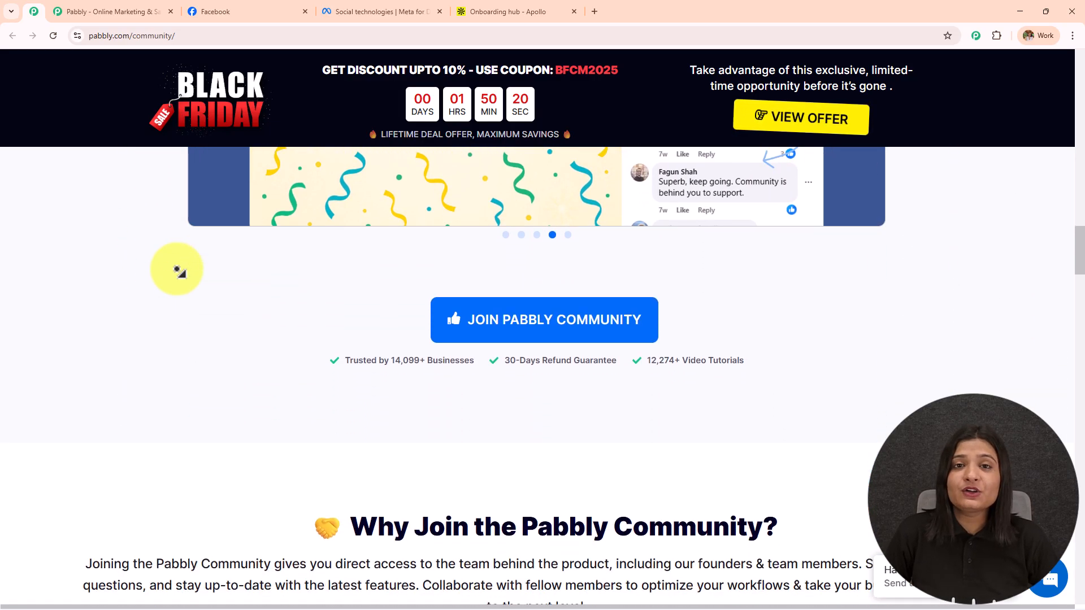
pyautogui.scroll(-6, 178, 272)
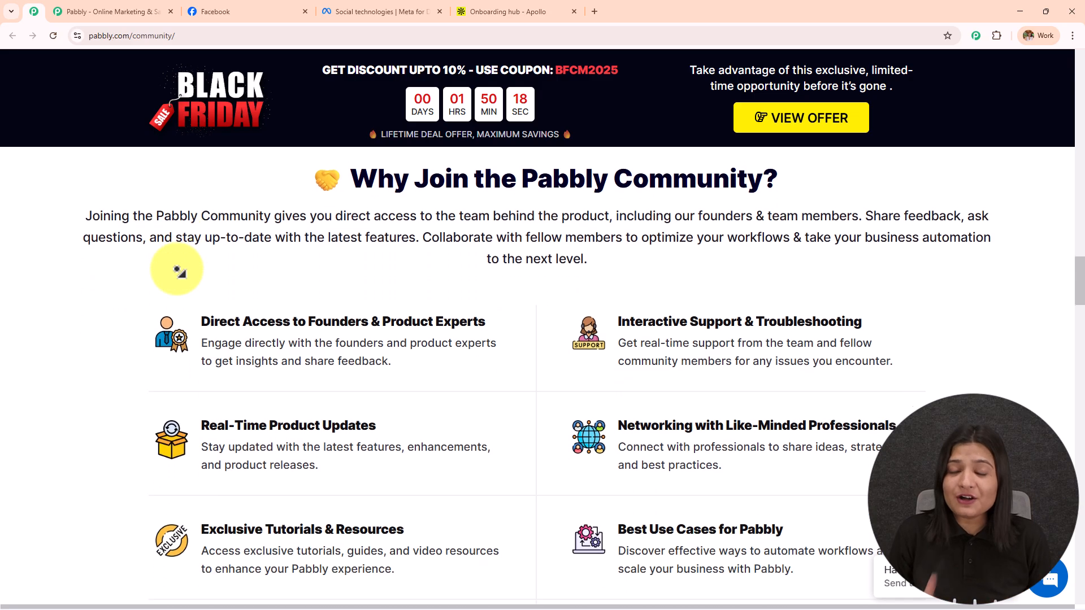
pyautogui.scroll(-6, 179, 271)
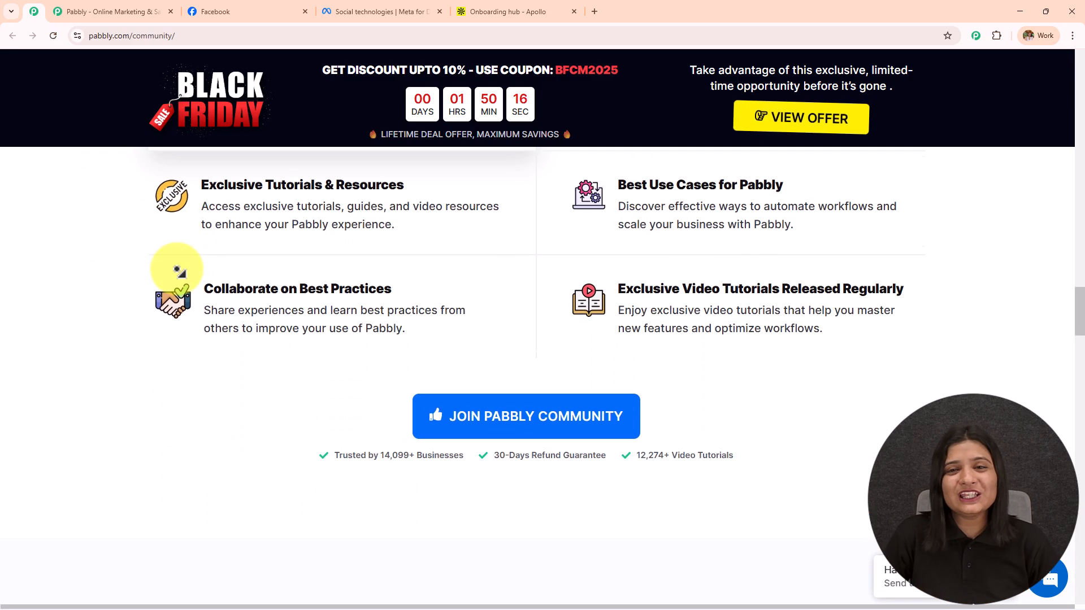
pyautogui.scroll(-6, 178, 271)
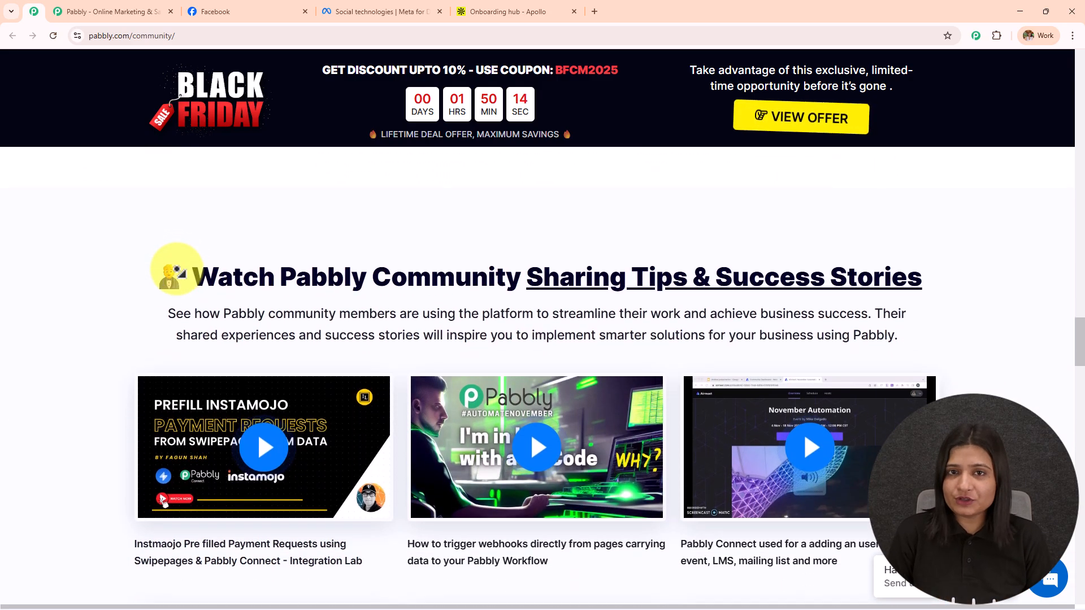
pyautogui.scroll(-6, 179, 271)
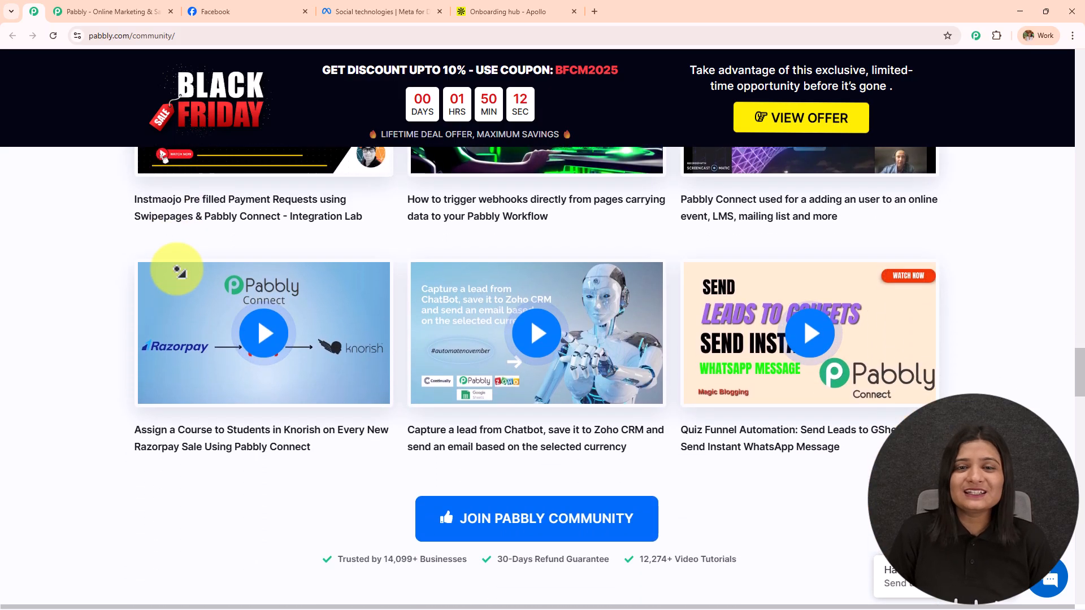
pyautogui.scroll(-6, 179, 271)
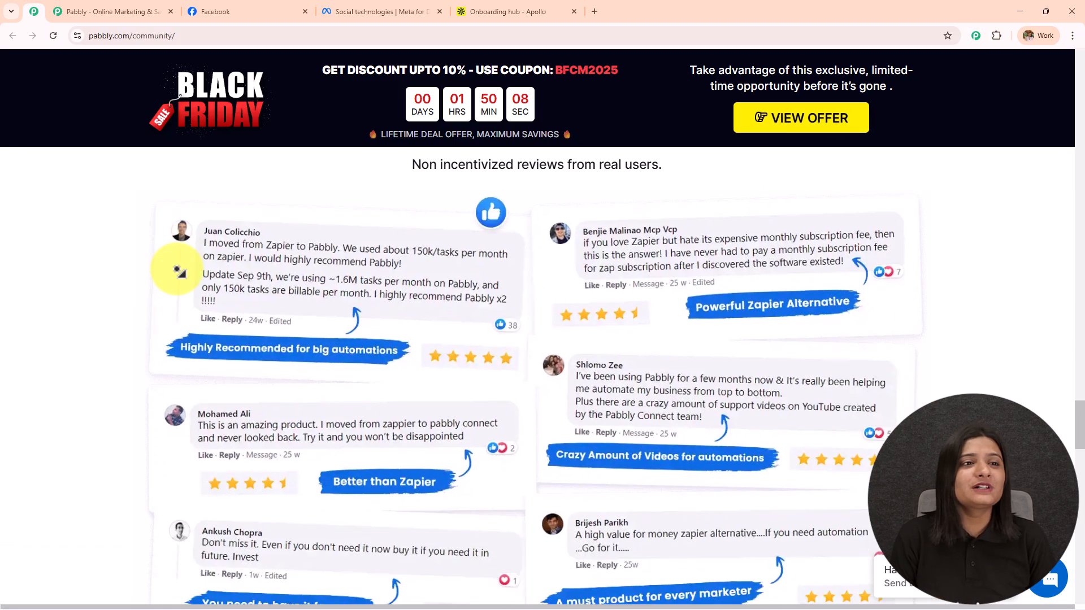
pyautogui.scroll(4, 174, 266)
pyautogui.click(116, 12)
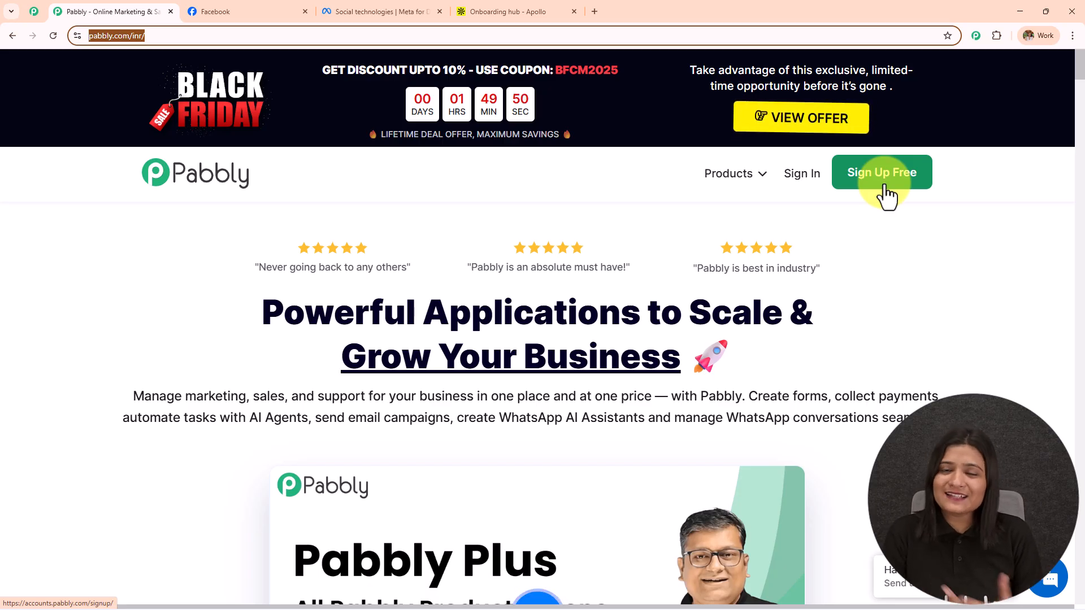
# Sign in and launch Pabbly Connect from the All Pabbly Apps page
pyautogui.click(786, 181)
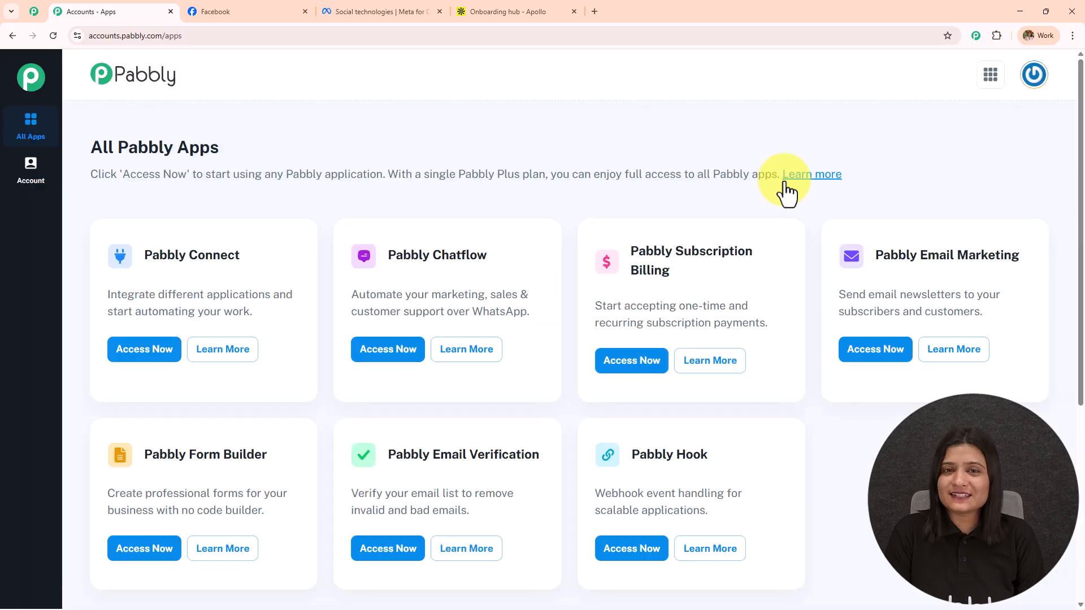
pyautogui.moveTo(83, 155); pyautogui.dragTo(402, 152)
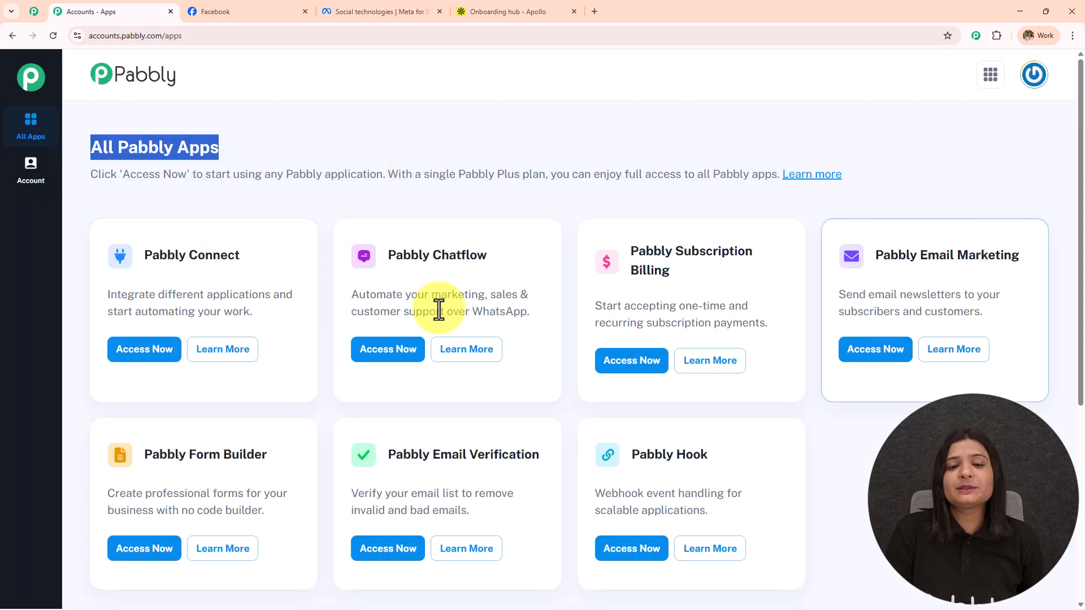
pyautogui.moveTo(146, 255); pyautogui.dragTo(269, 241)
pyautogui.click(164, 360)
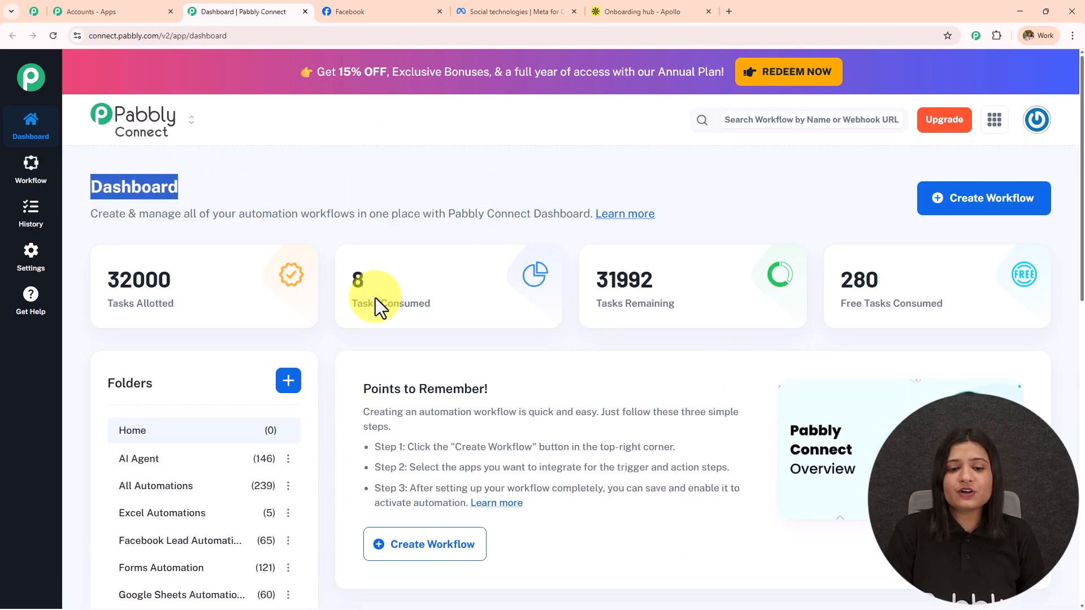
# Review the dashboard's task usage, and cancel the Create Folder dialog without adding a folder
pyautogui.scroll(-9, 666, 421)
pyautogui.scroll(9, 170, 431)
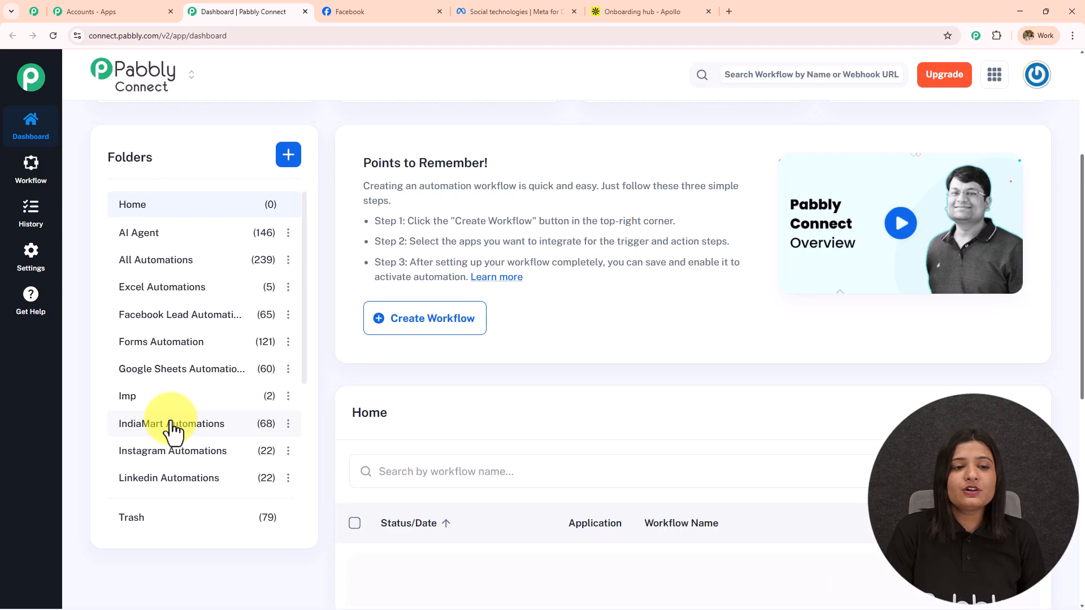
pyautogui.click(539, 201)
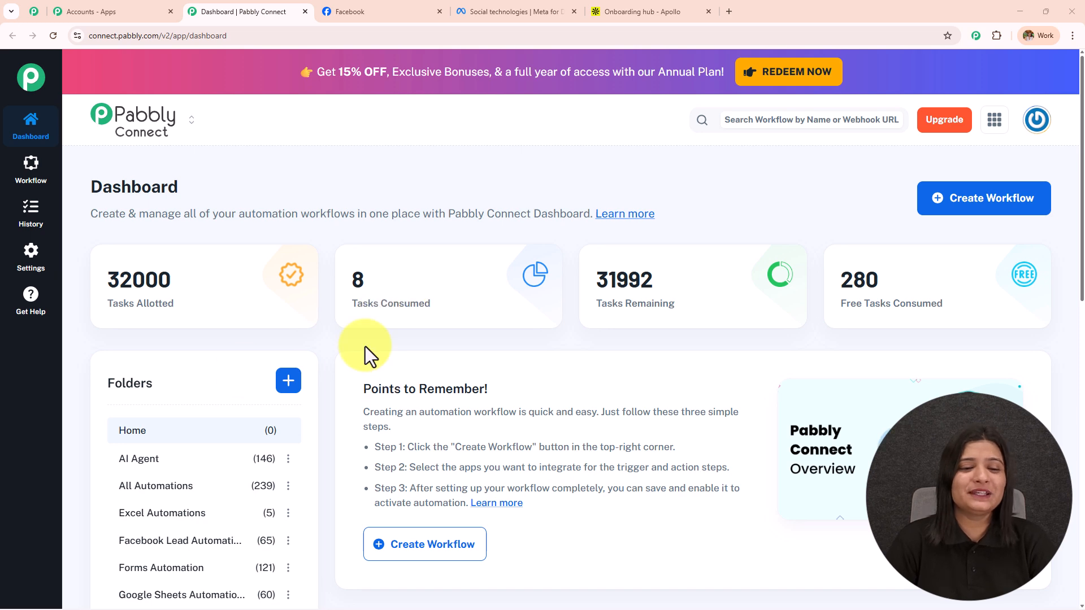
pyautogui.click(285, 383)
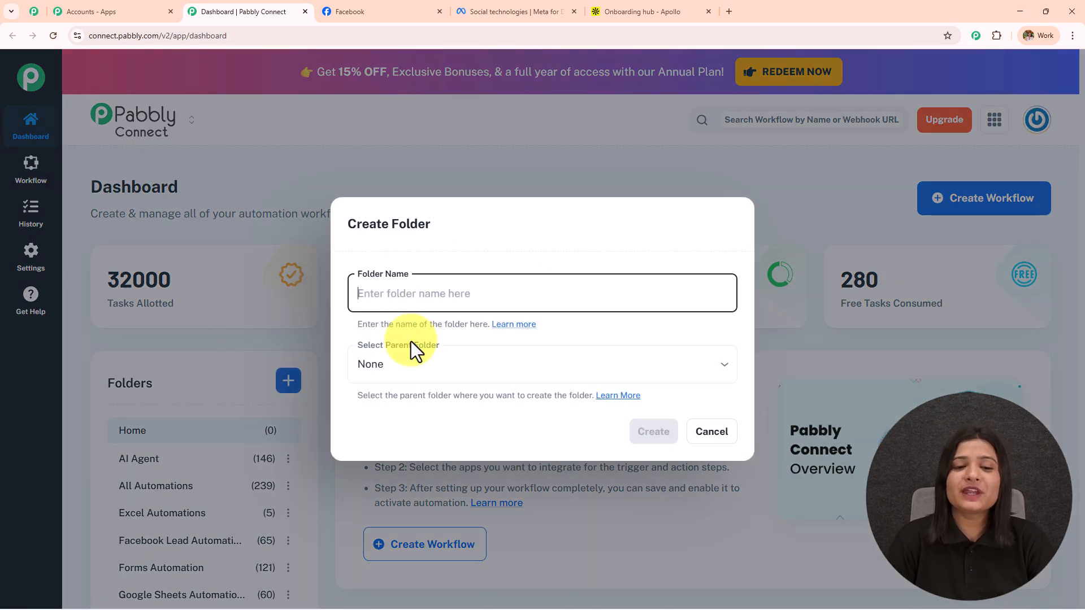
pyautogui.click(713, 434)
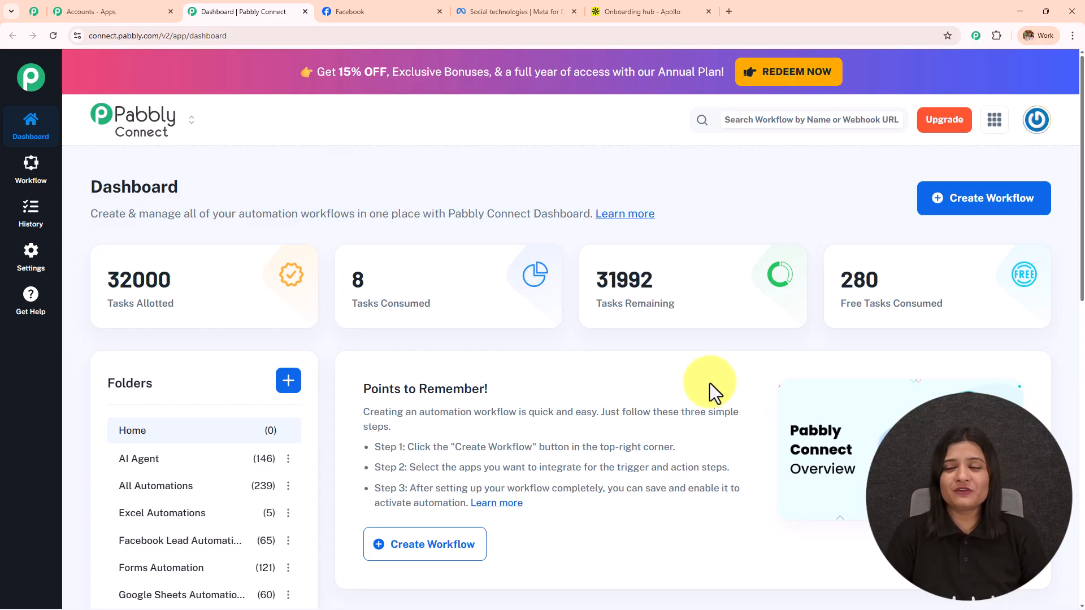
# Start a new beta-builder workflow named 'Auto-Sync Facebook Leads to Apollo CRM'
pyautogui.click(963, 204)
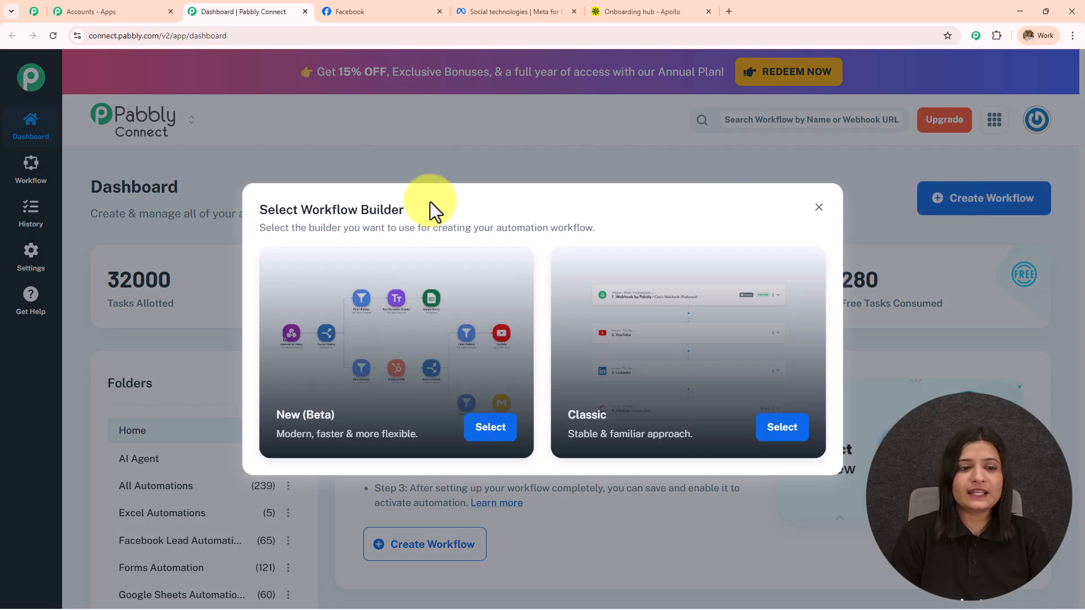
pyautogui.moveTo(302, 210); pyautogui.dragTo(416, 226)
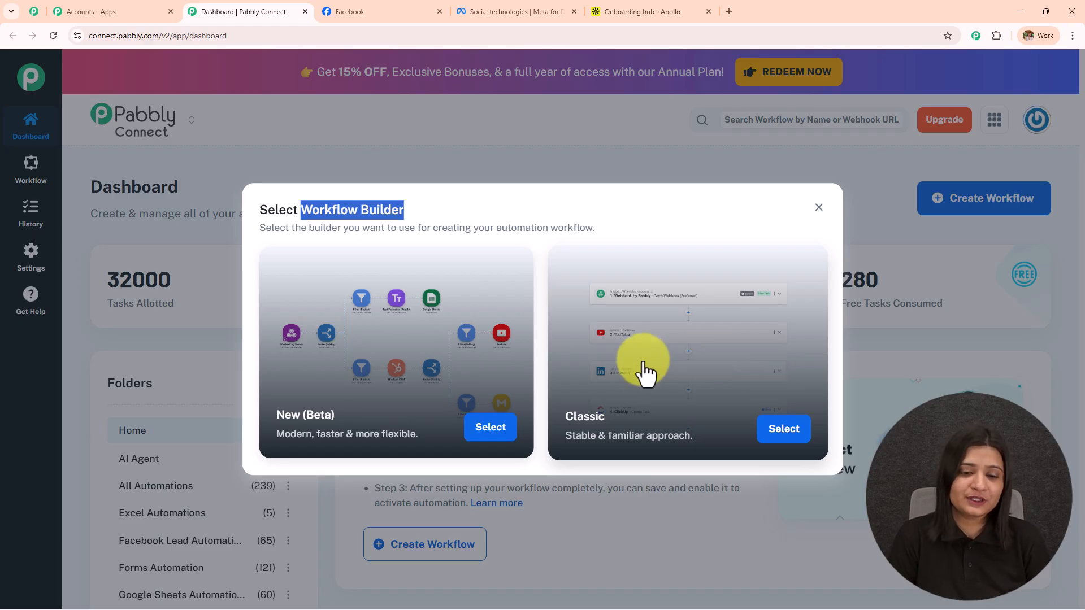
pyautogui.click(334, 227)
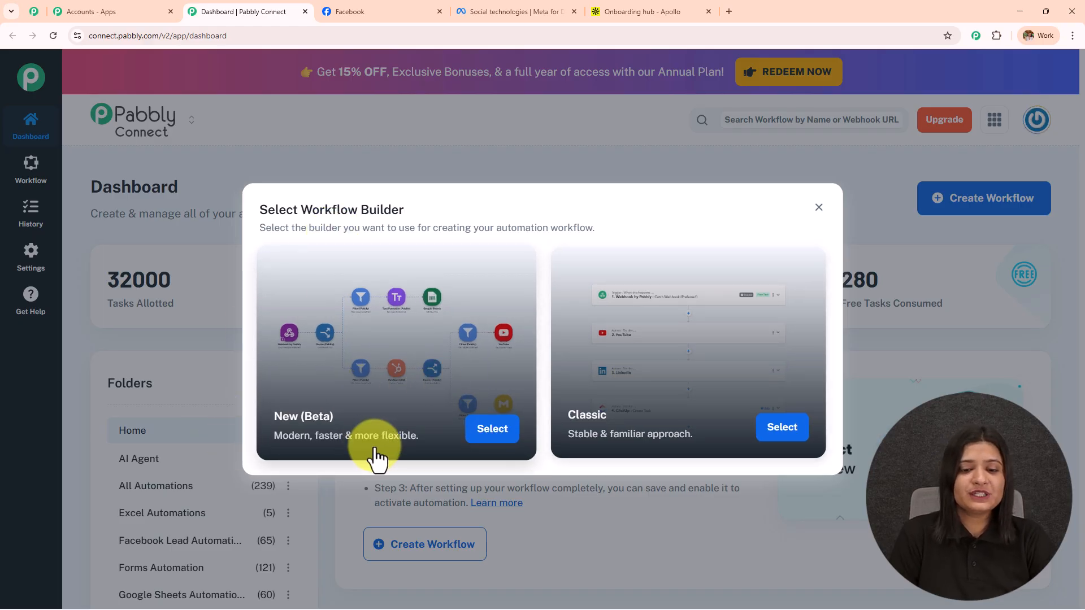
pyautogui.click(477, 430)
pyautogui.hotkey('ctrl', 'a')
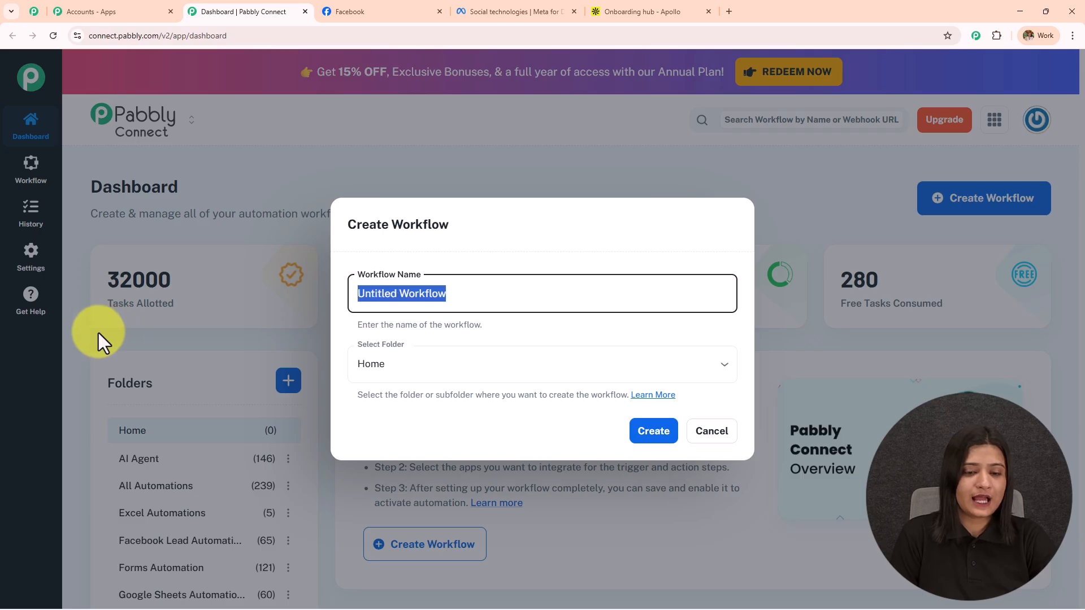
pyautogui.hotkey('ctrl', 'v')
pyautogui.moveTo(530, 293); pyautogui.dragTo(257, 334)
pyautogui.moveTo(567, 293); pyautogui.dragTo(728, 293)
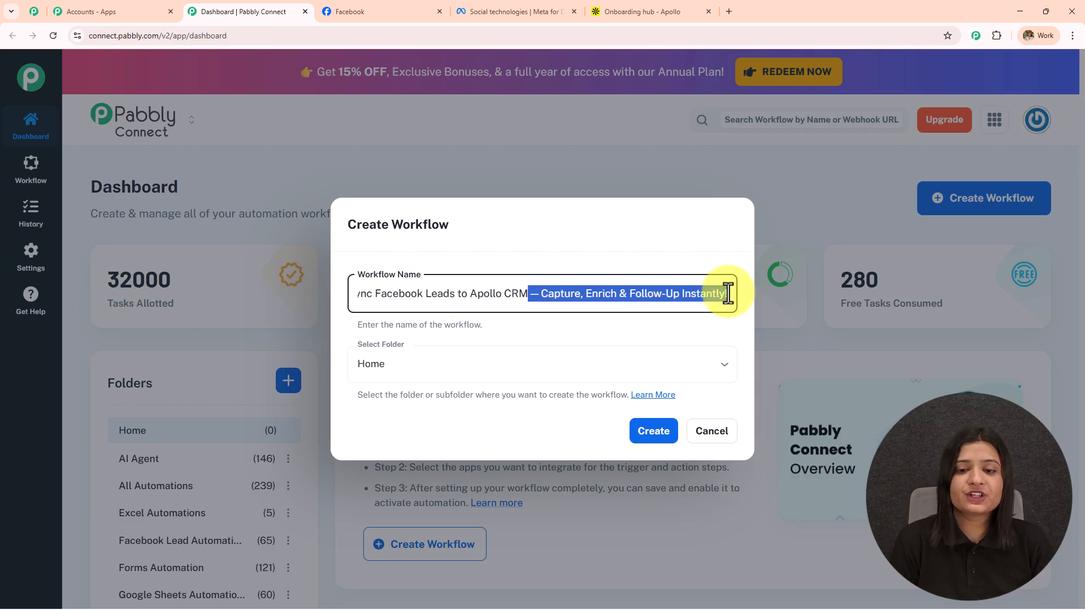
# Place the workflow in the Facebook Lead Automations folder and create it
pyautogui.click(426, 365)
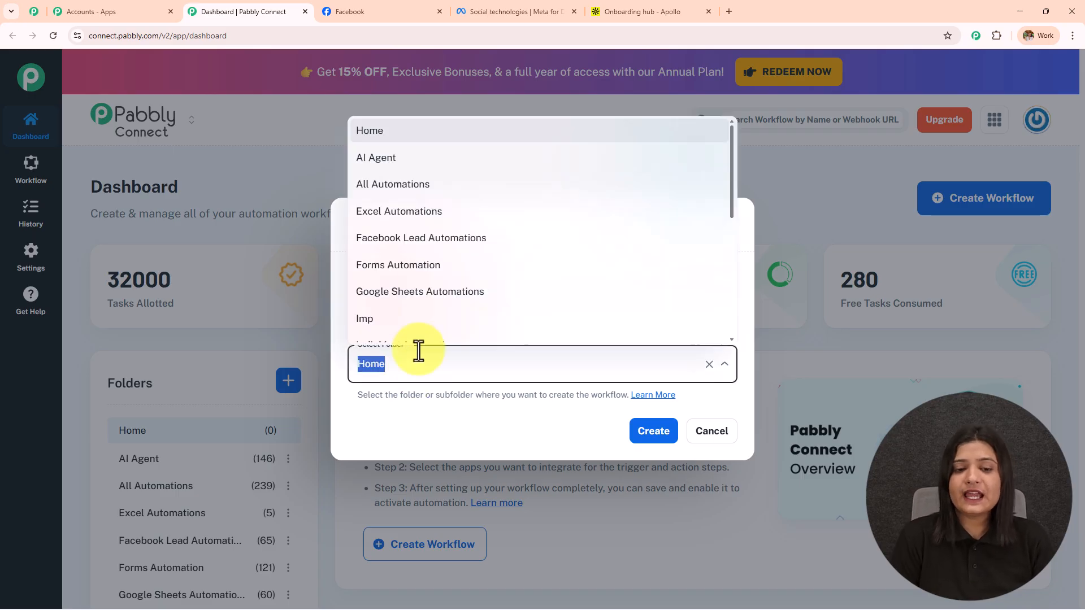
pyautogui.scroll(-5, 426, 296)
pyautogui.scroll(5, 427, 296)
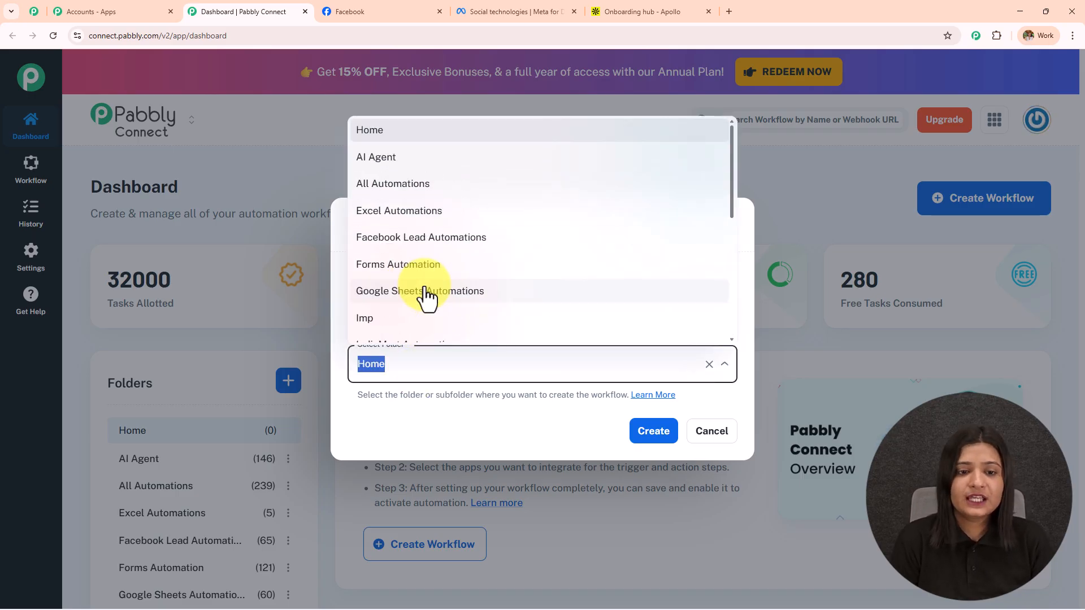
pyautogui.click(430, 239)
pyautogui.click(528, 364)
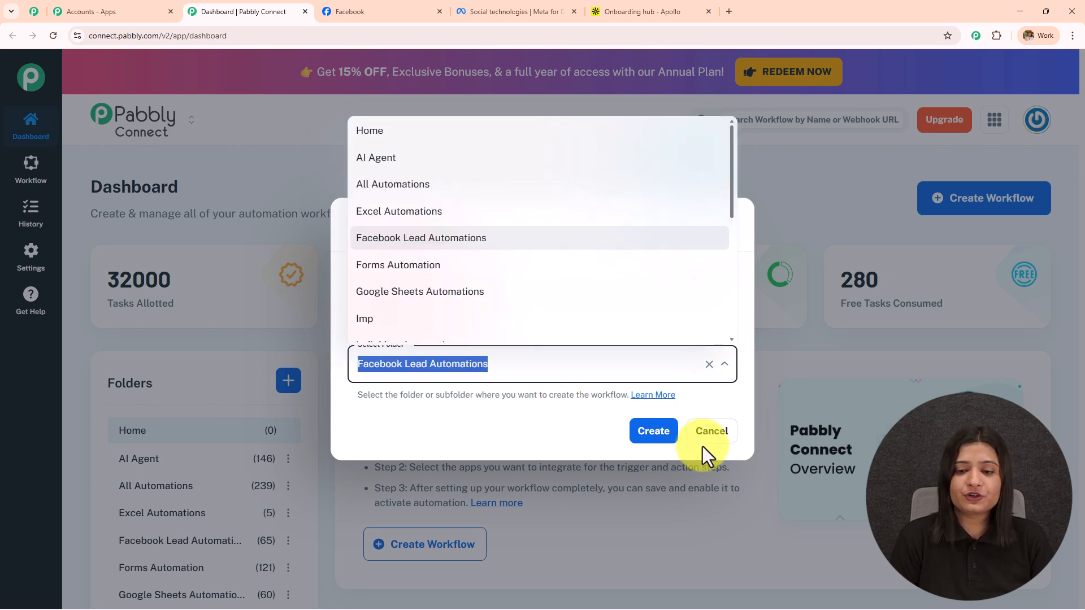
pyautogui.click(652, 432)
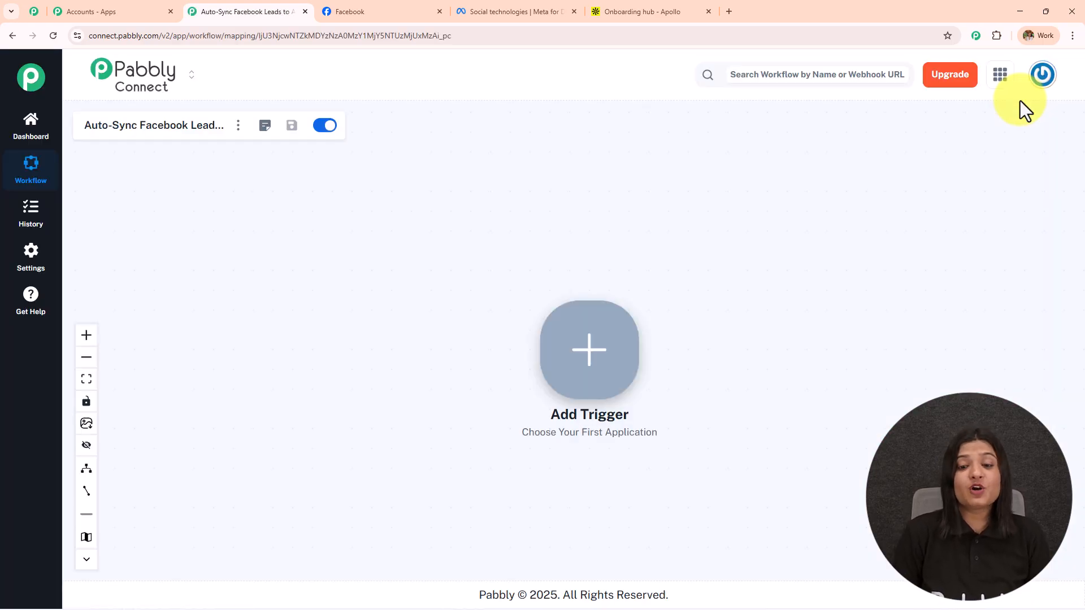
# Shift the canvas to bring Add Trigger into view, glance at the Facebook and Meta tabs, then return
pyautogui.scroll(3, 588, 370)
pyautogui.moveTo(805, 331); pyautogui.dragTo(579, 295)
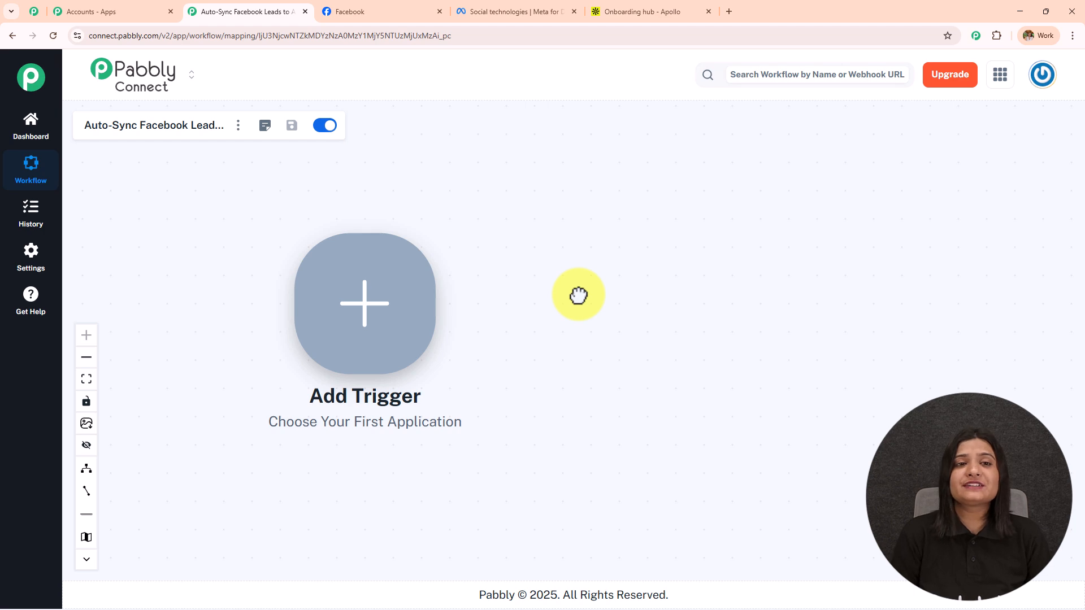
pyautogui.click(401, 11)
pyautogui.click(544, 13)
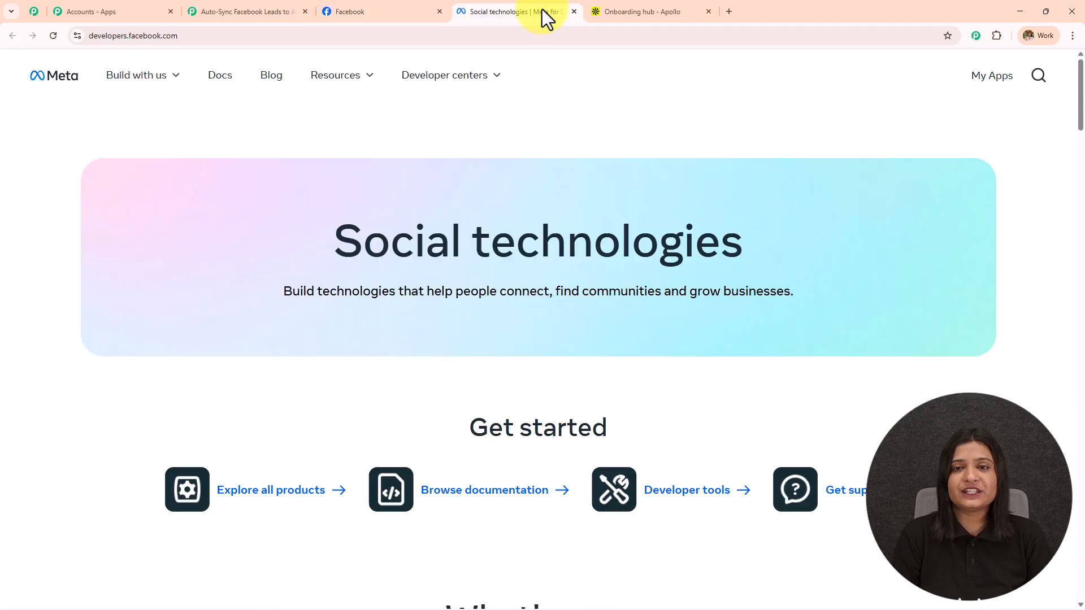
pyautogui.click(247, 14)
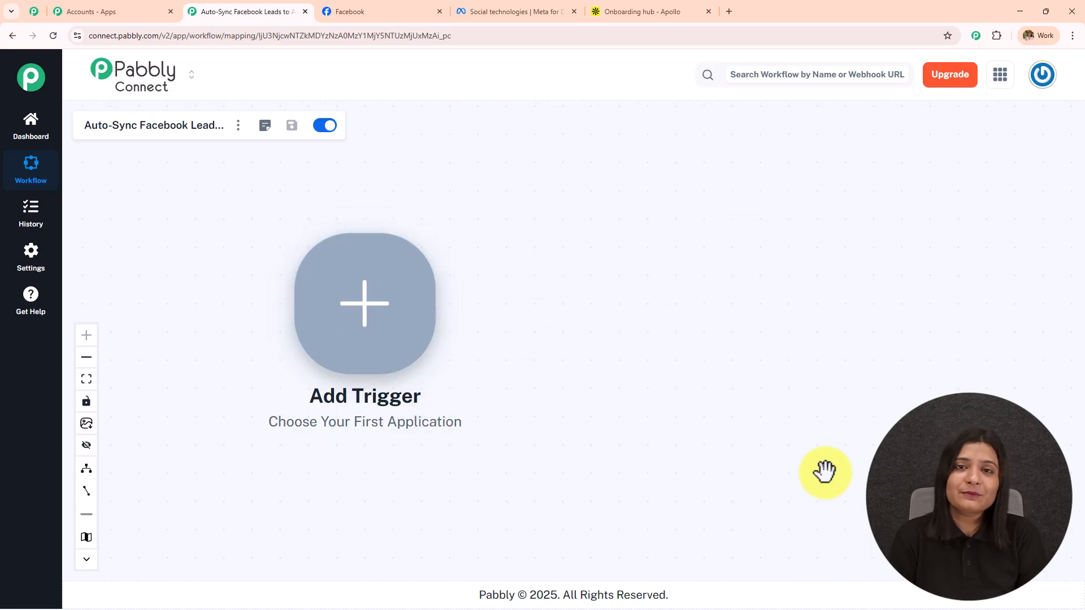
# Set the trigger to Facebook Lead Ads with the New Lead Instant event
pyautogui.click(334, 328)
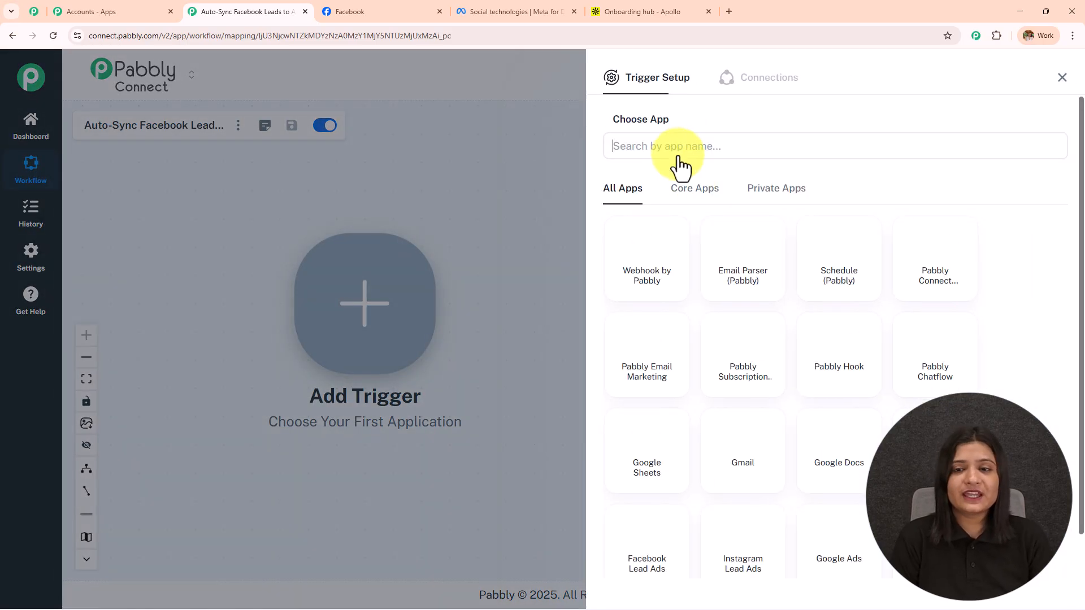
pyautogui.click(677, 148)
pyautogui.write('Facebook')
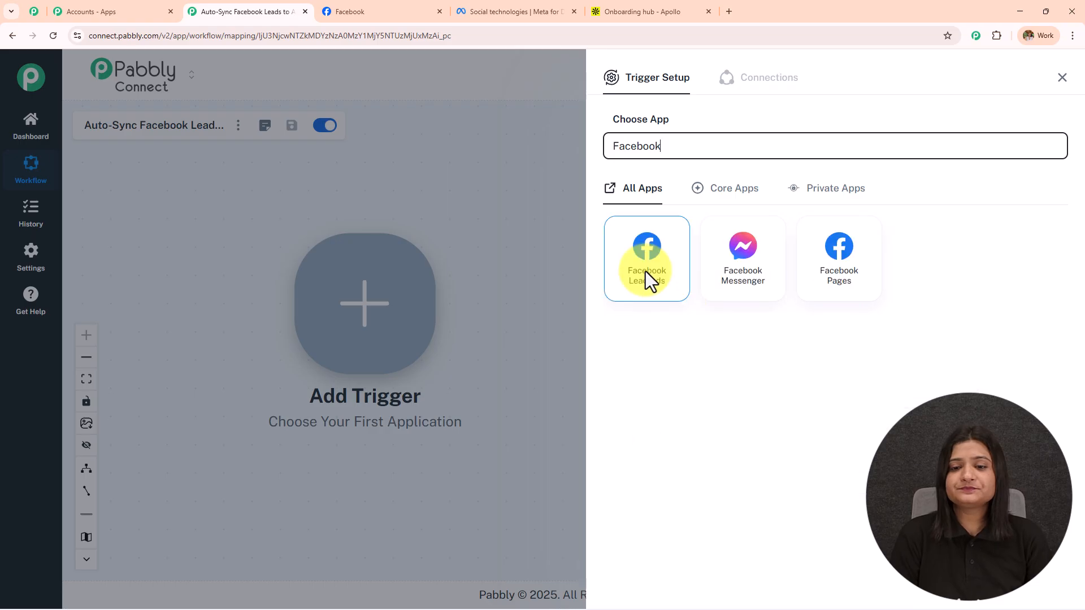
pyautogui.click(645, 281)
pyautogui.click(659, 212)
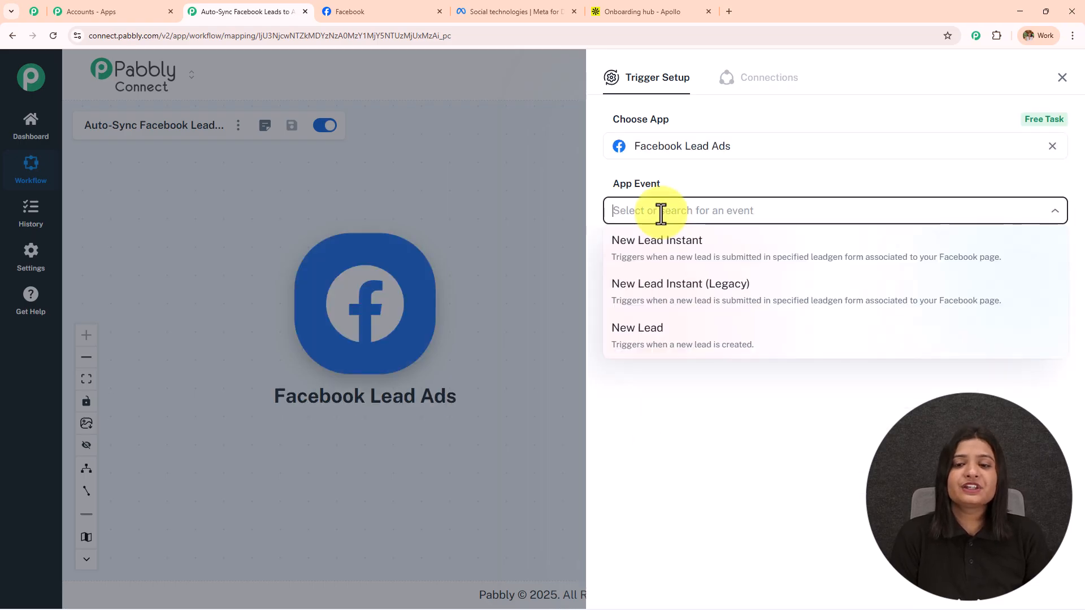
pyautogui.click(673, 250)
# Add a new Facebook Lead Ads connection using the already logged-in Facebook account
pyautogui.click(650, 257)
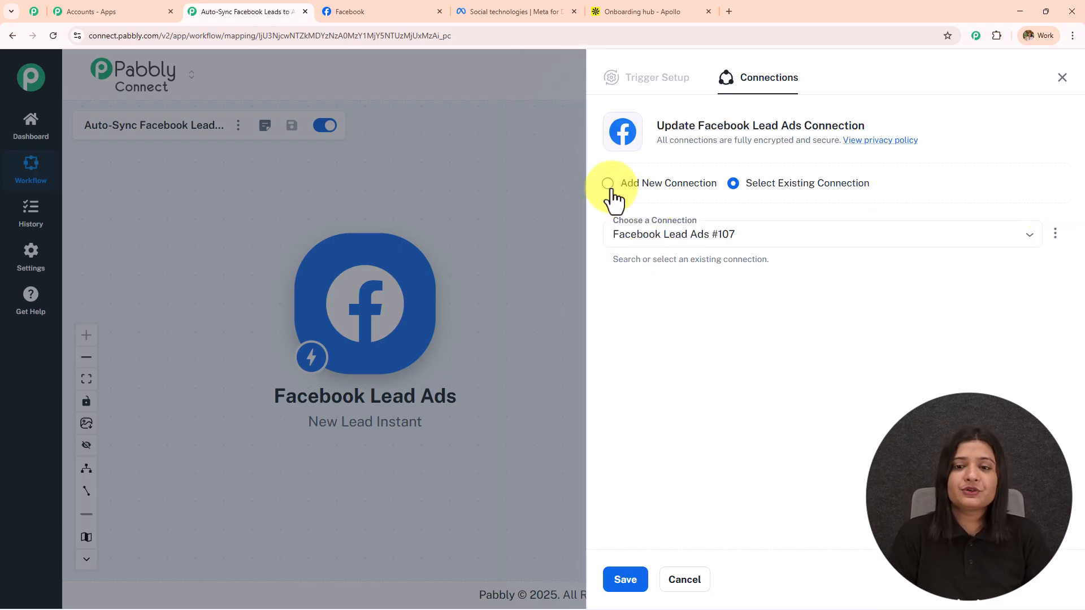
pyautogui.click(609, 188)
pyautogui.click(671, 318)
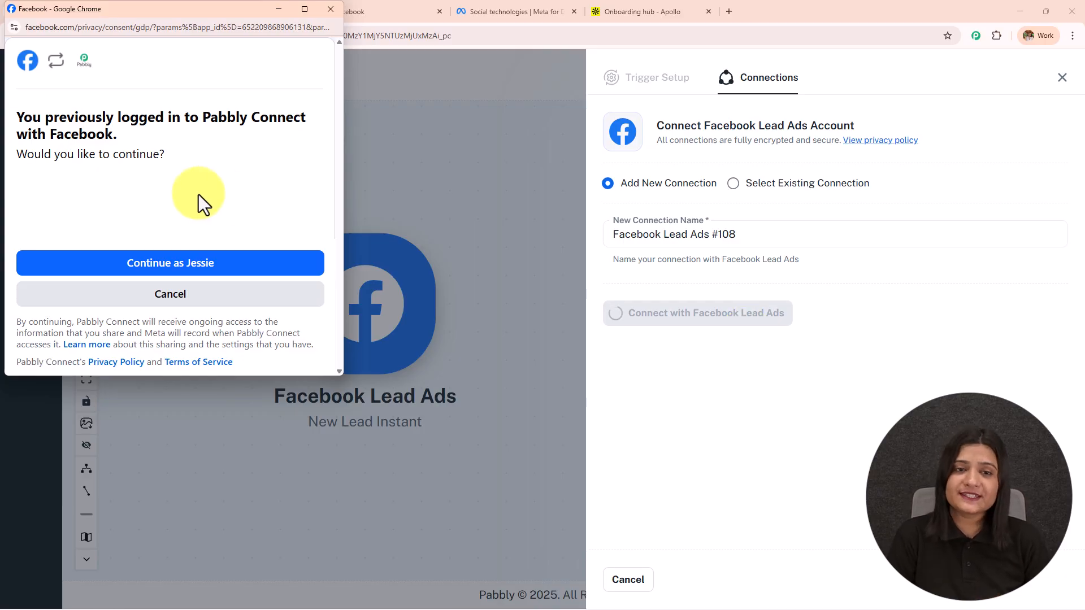
pyautogui.click(206, 265)
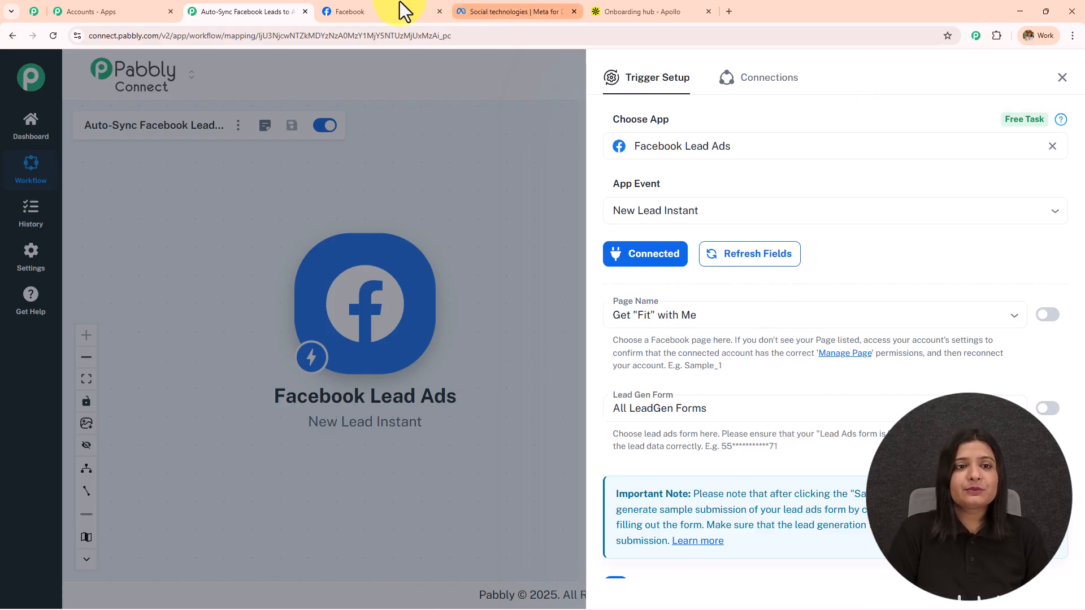
# Check the page name on Facebook and choose Digital Dynamics as the trigger's Facebook page
pyautogui.click(367, 11)
pyautogui.moveTo(400, 424); pyautogui.dragTo(743, 431)
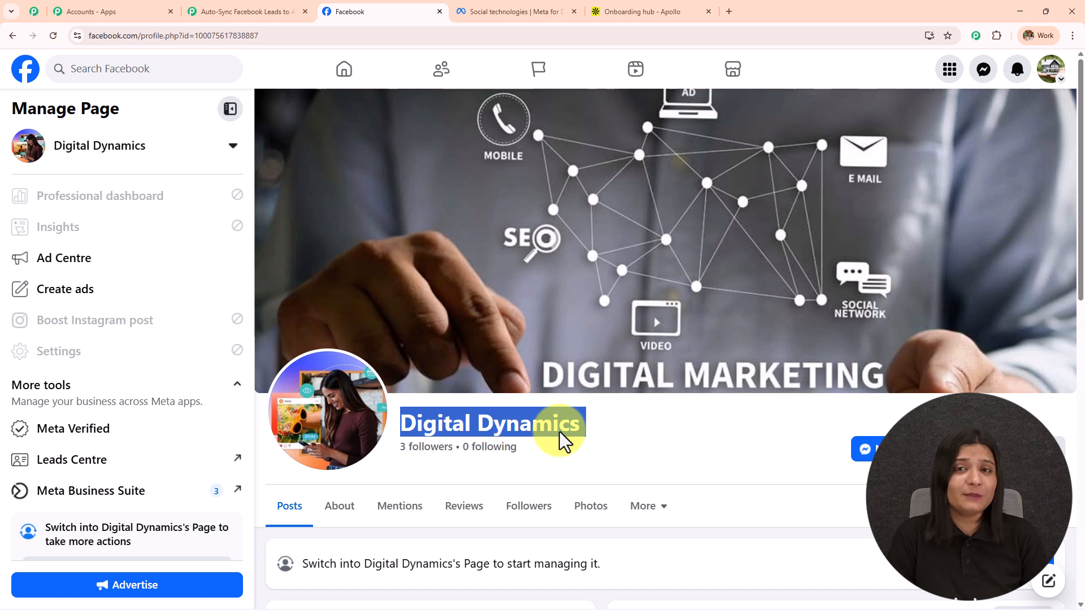
pyautogui.click(248, 11)
pyautogui.click(657, 322)
pyautogui.write('digit')
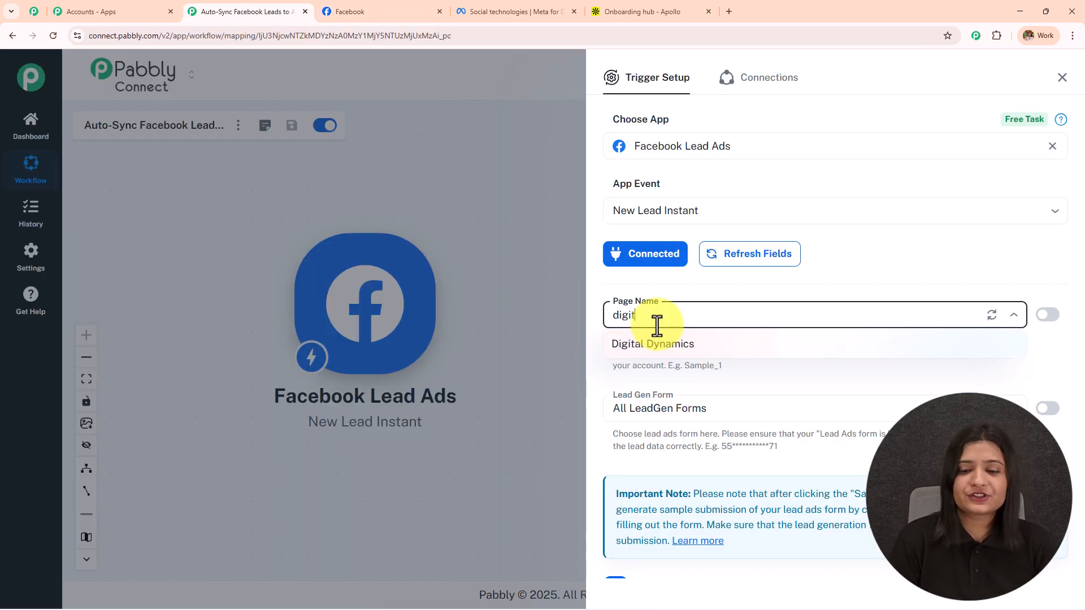
pyautogui.click(666, 345)
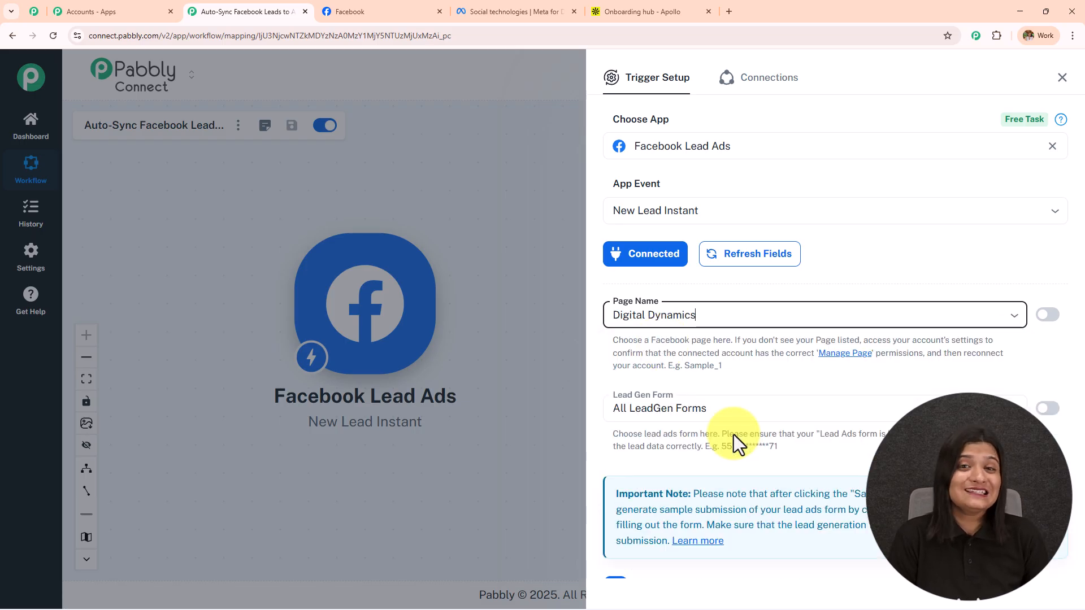
pyautogui.click(521, 5)
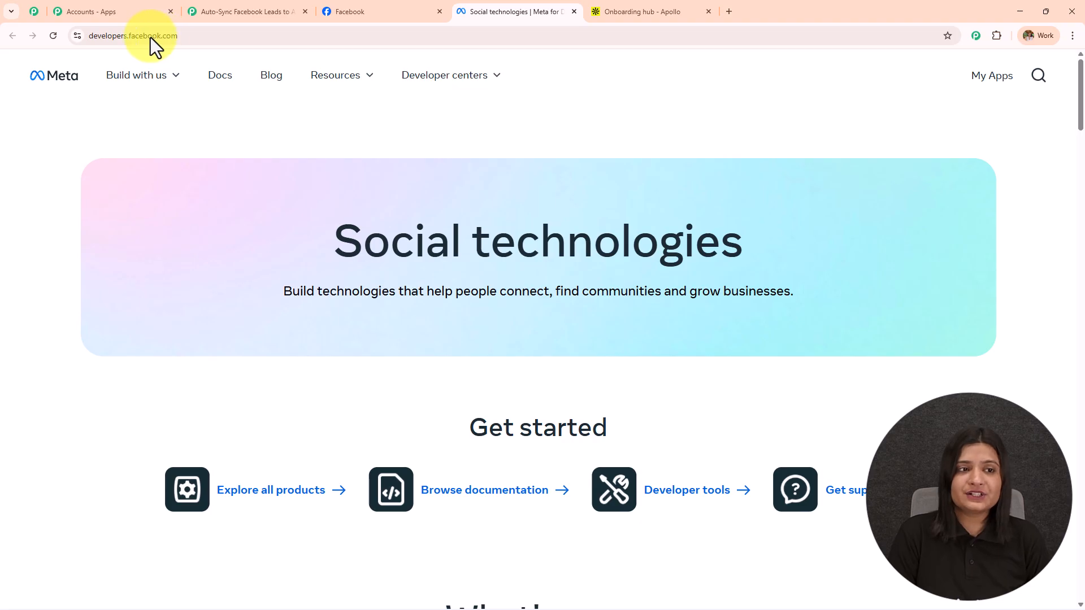
# Open the Lead Ads Testing Tool from Meta's developer tools list
pyautogui.click(184, 35)
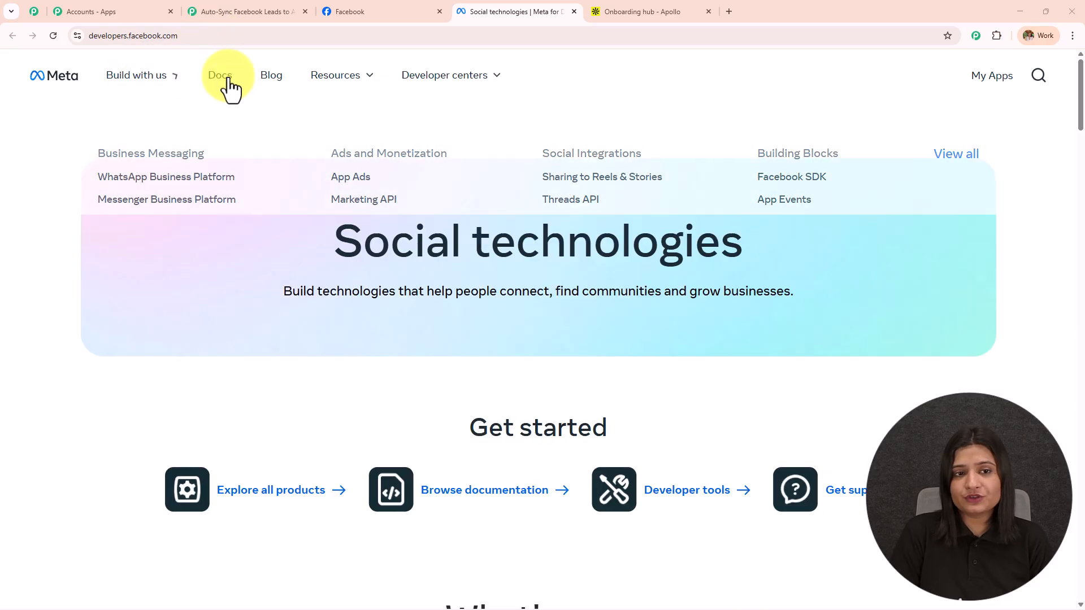
pyautogui.moveTo(467, 80)
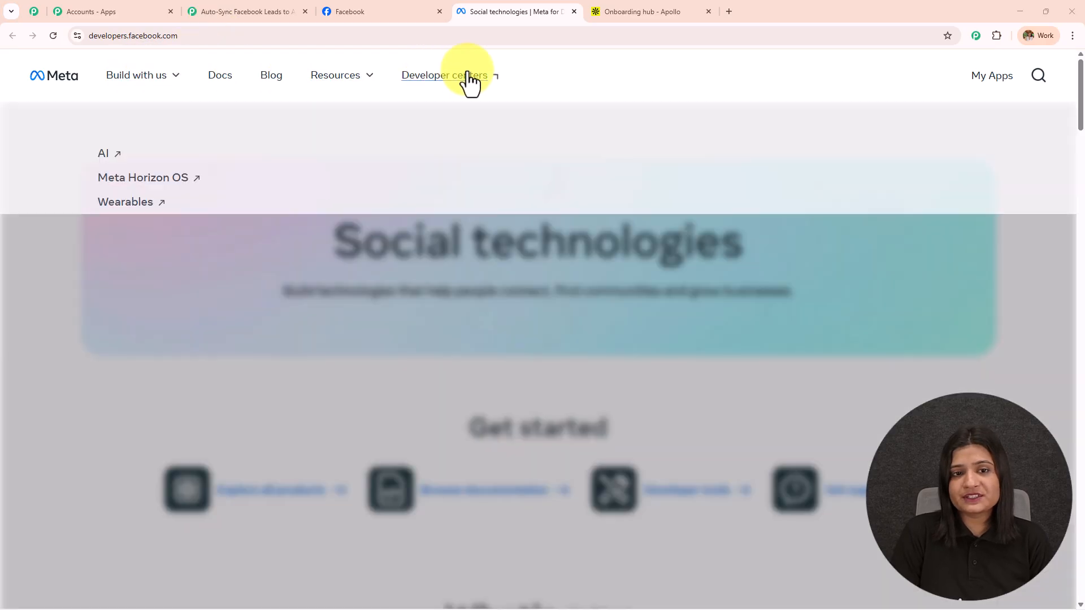
pyautogui.moveTo(340, 88)
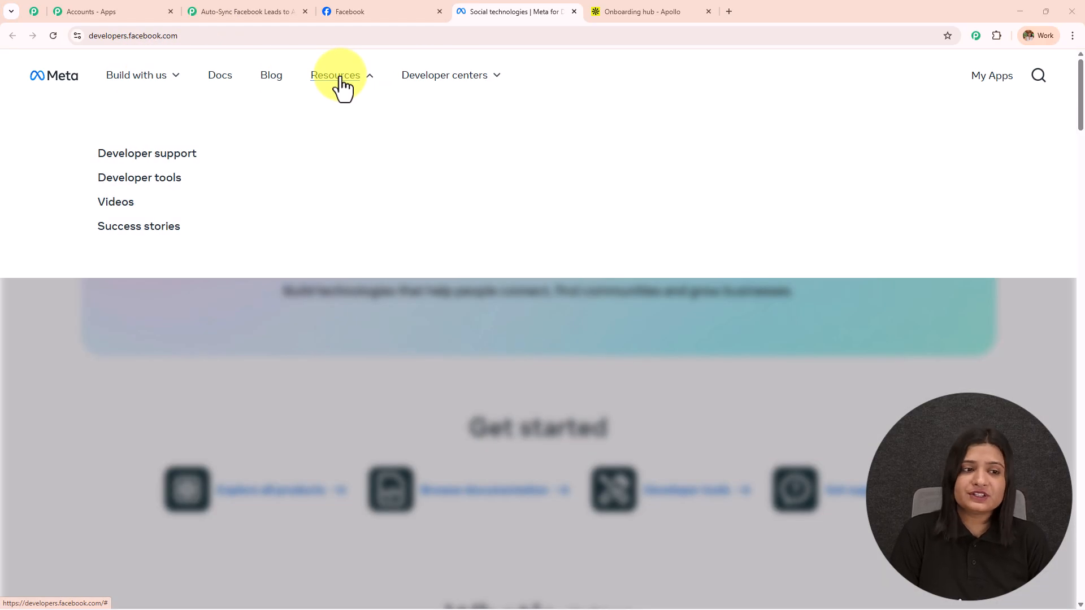
pyautogui.click(163, 178)
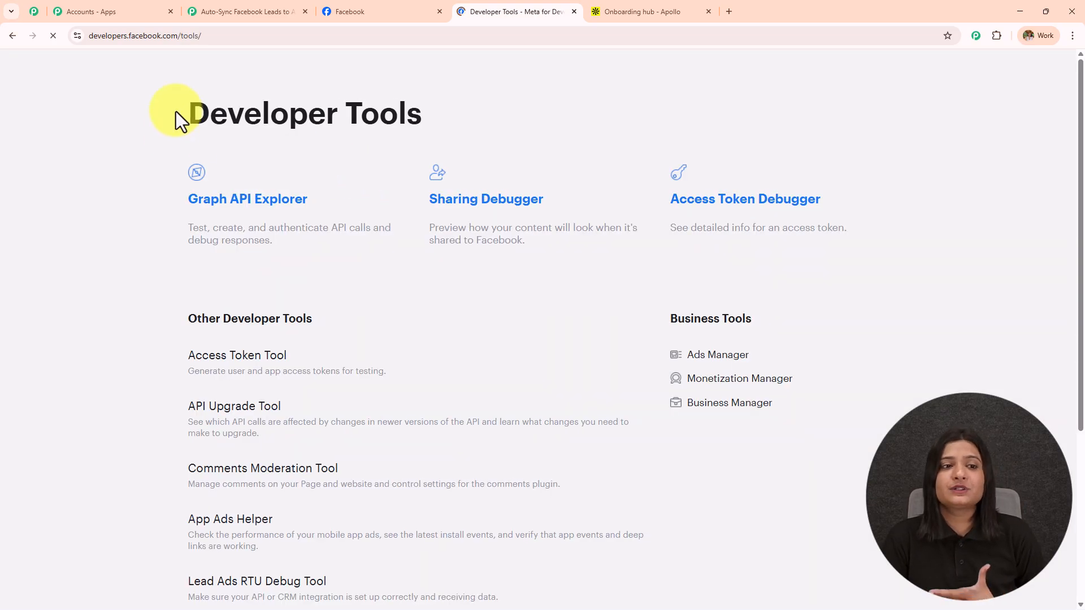
pyautogui.moveTo(177, 113); pyautogui.dragTo(499, 116)
pyautogui.scroll(-4, 422, 358)
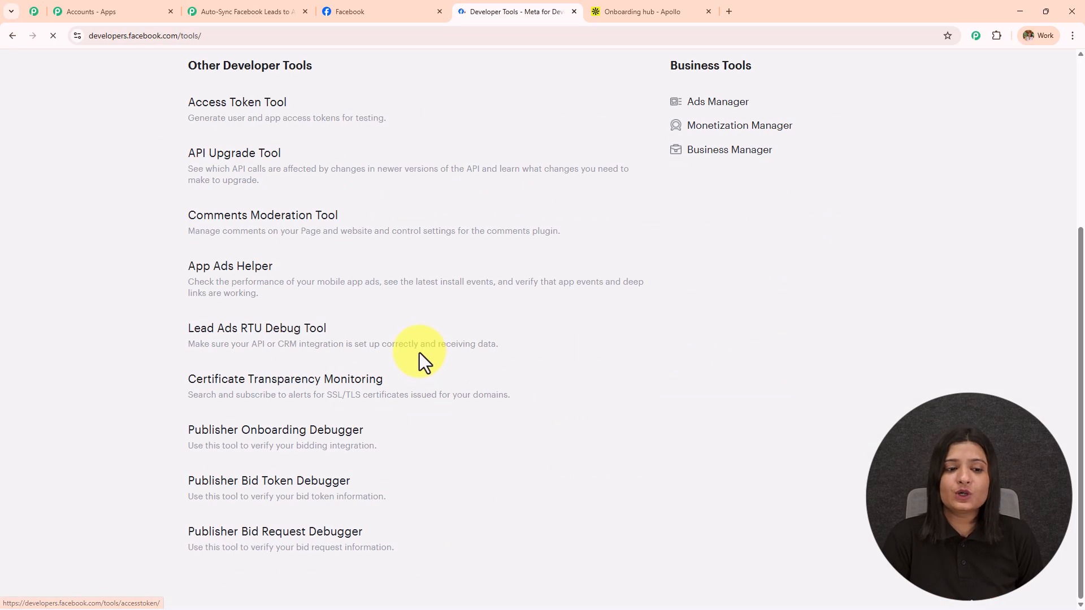
pyautogui.click(293, 338)
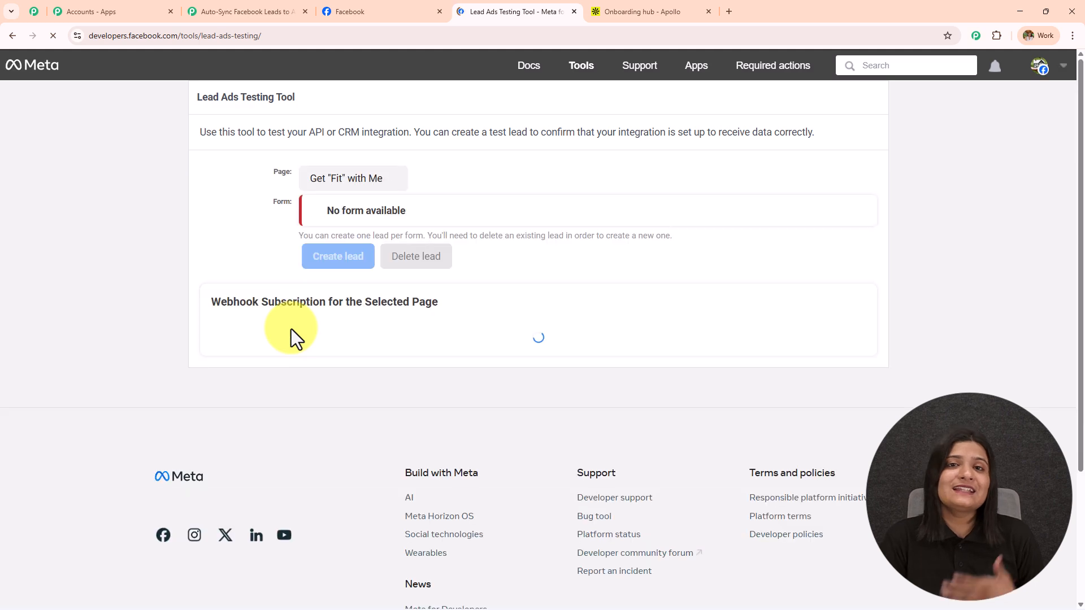
# Select the Digital Dynamics page and the DD Lead Form-copy 3 form in the testing tool
pyautogui.click(354, 179)
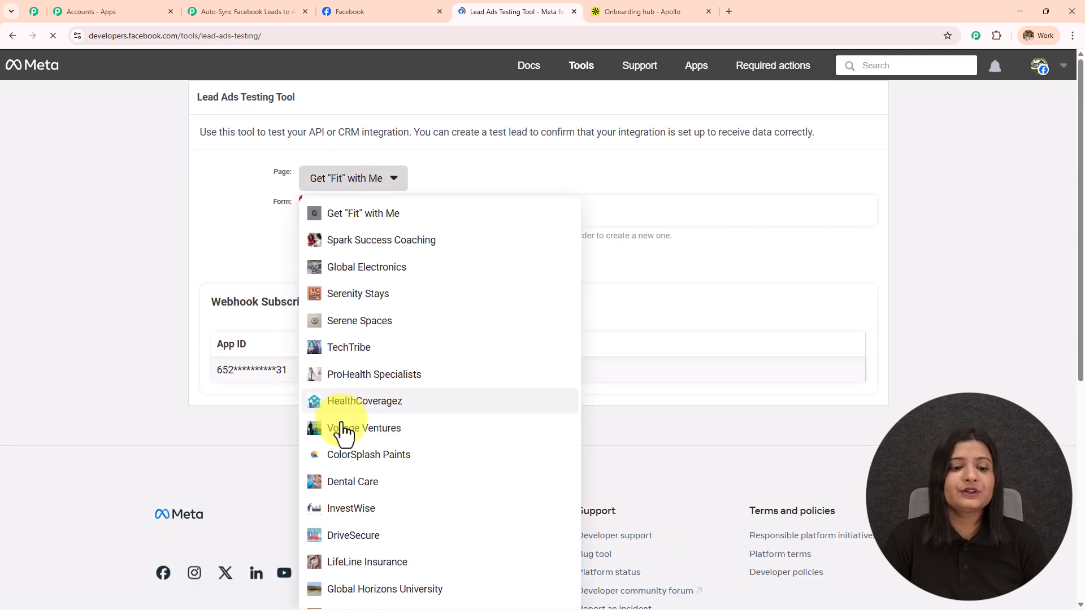
pyautogui.scroll(-7, 342, 426)
pyautogui.click(360, 499)
pyautogui.scroll(4, 393, 338)
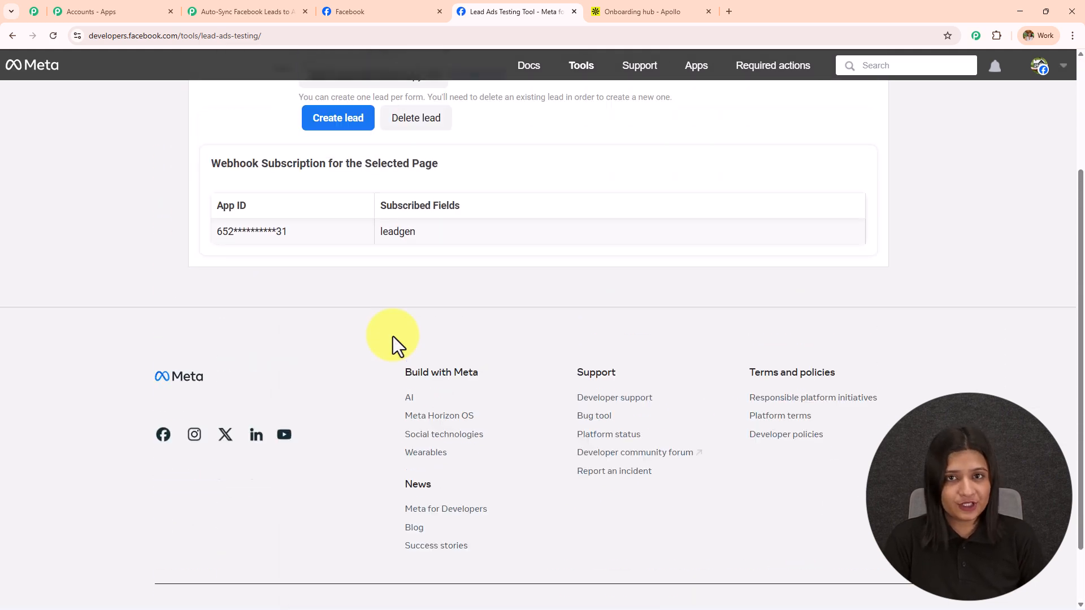
pyautogui.click(400, 239)
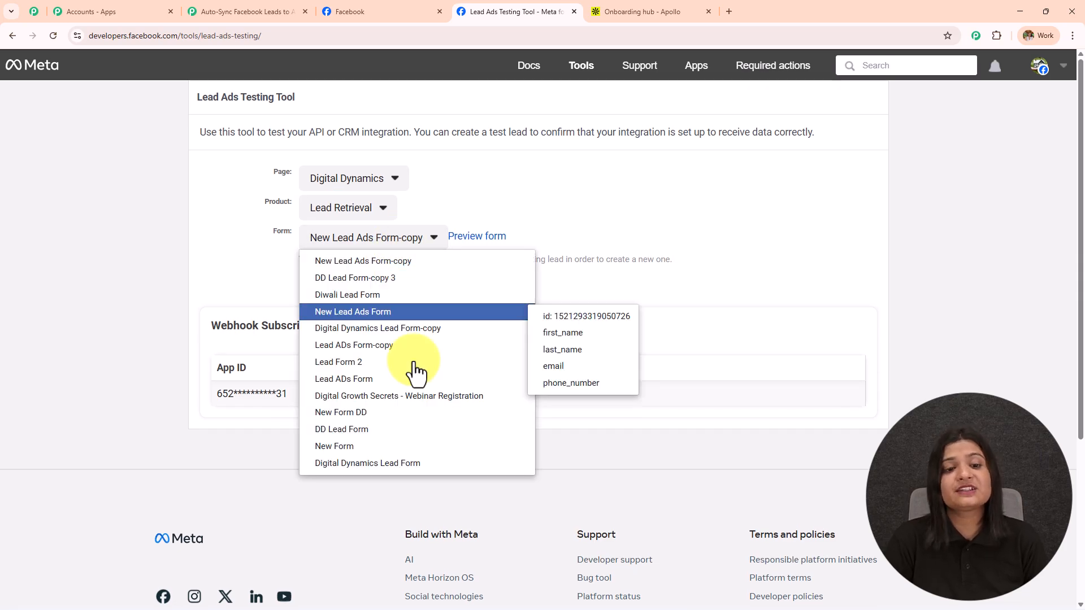
pyautogui.click(408, 280)
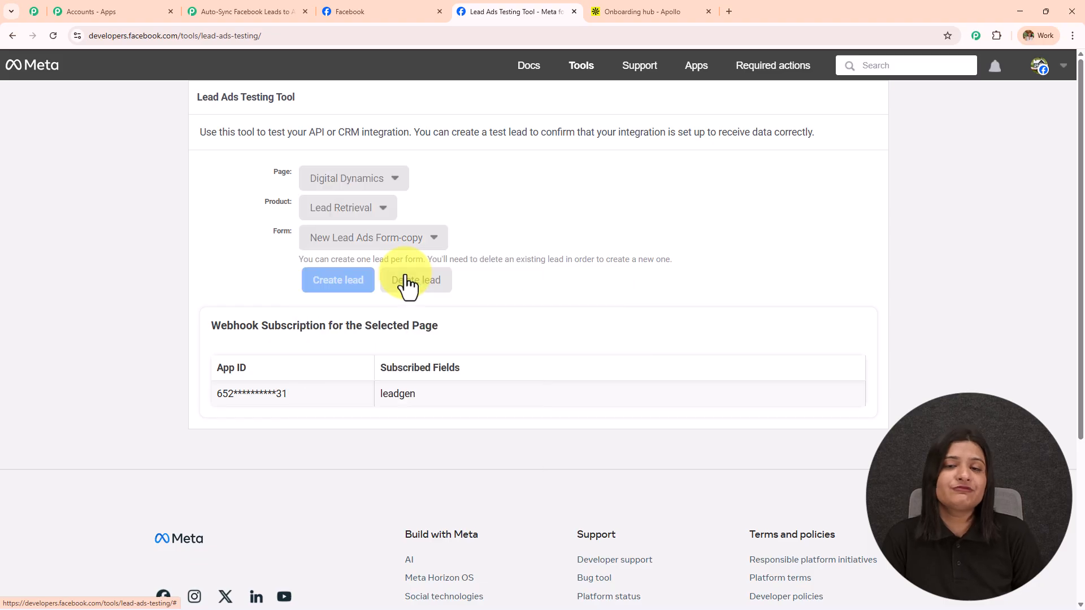
# Choose DD Lead Form-copy 3 as the Lead Gen Form, then Save & Send Test Request
pyautogui.click(277, 7)
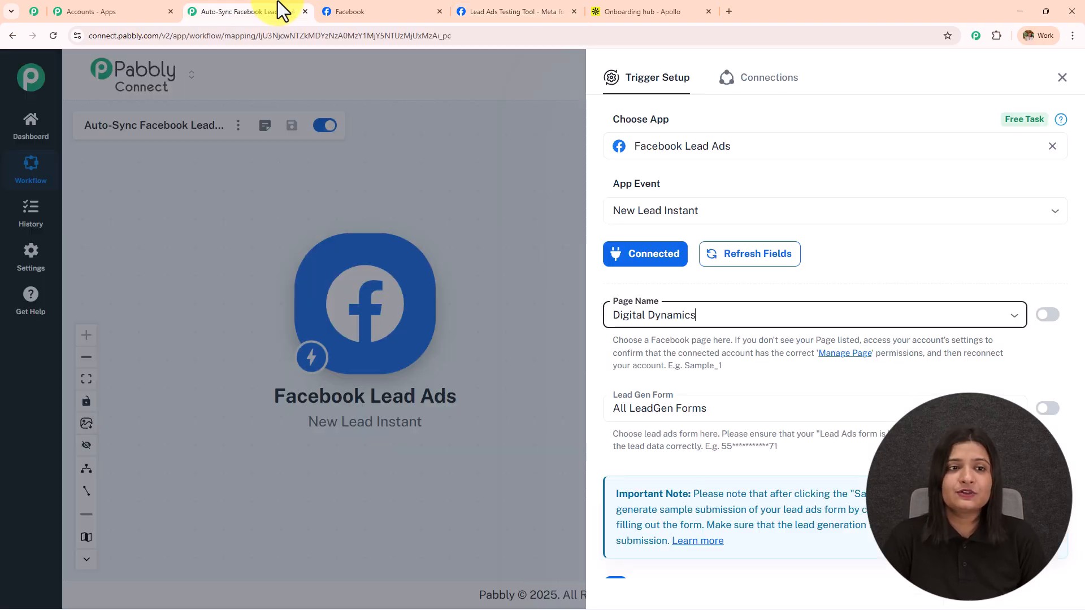
pyautogui.click(728, 407)
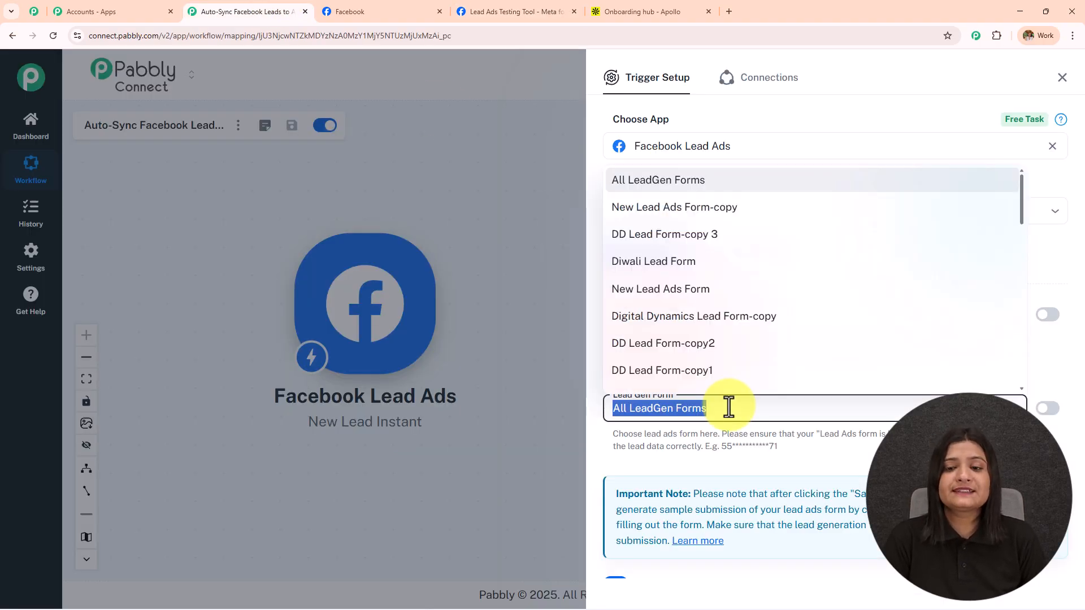
pyautogui.click(719, 237)
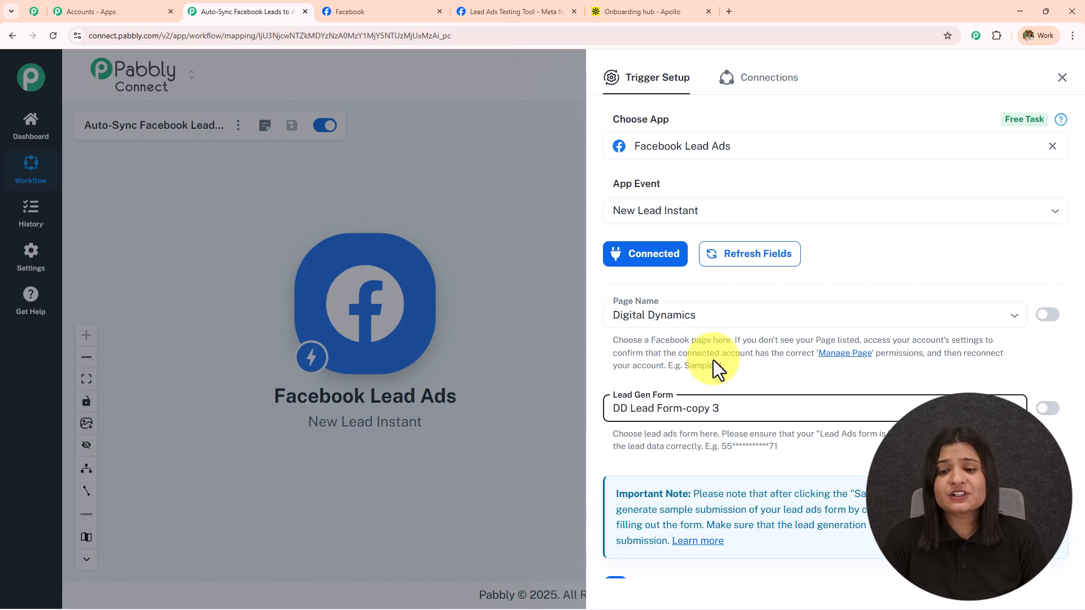
pyautogui.click(754, 407)
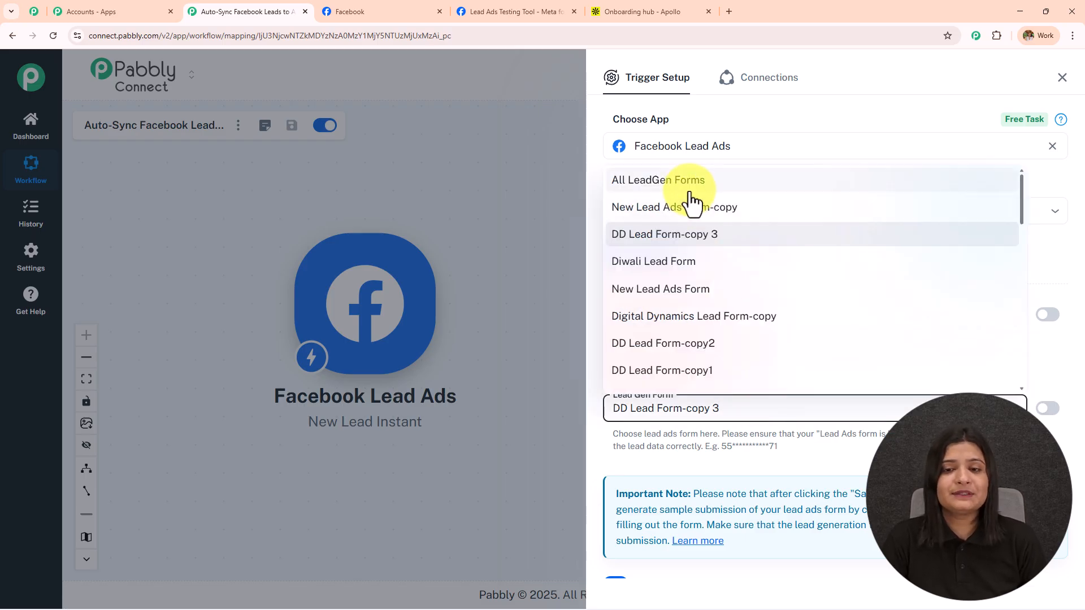
pyautogui.click(703, 242)
pyautogui.scroll(-1, 740, 437)
pyautogui.scroll(-2, 740, 436)
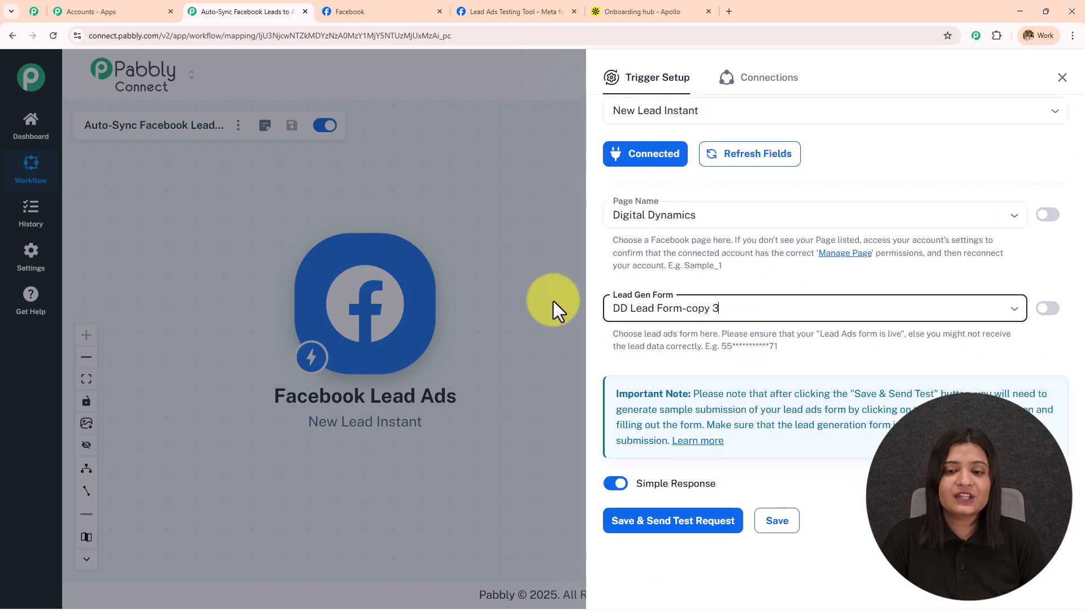
pyautogui.click(667, 528)
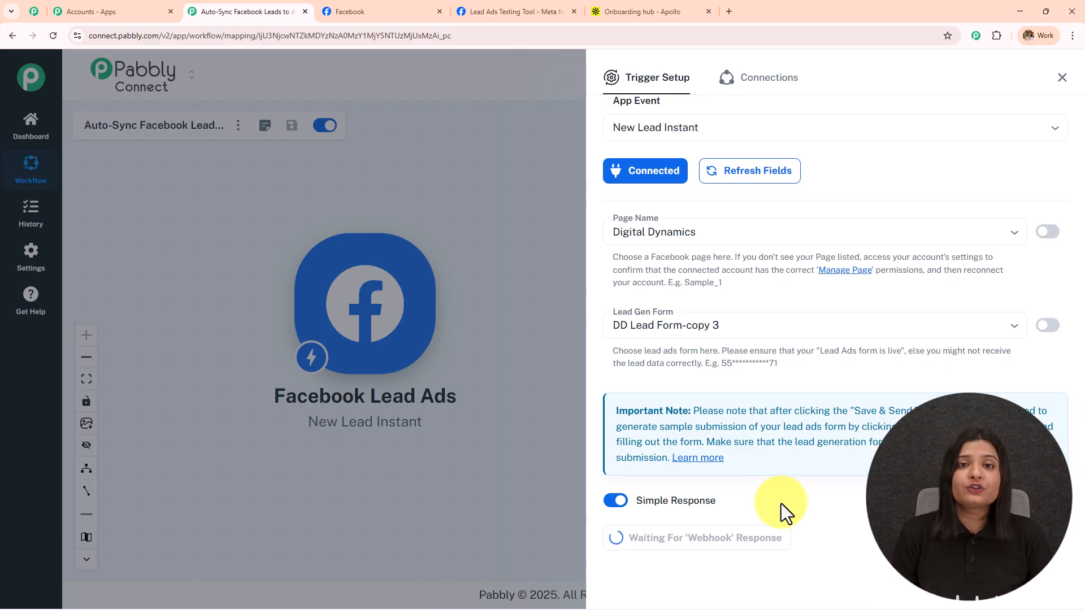
# Delete the existing test lead in the Lead Ads Testing Tool and reload the page
pyautogui.click(537, 12)
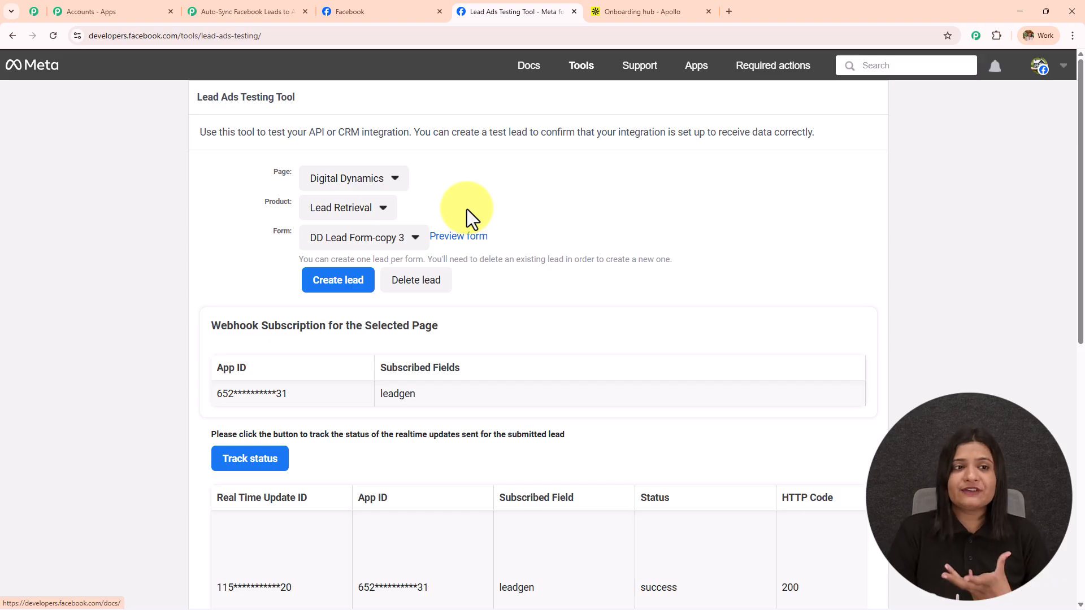
pyautogui.click(271, 10)
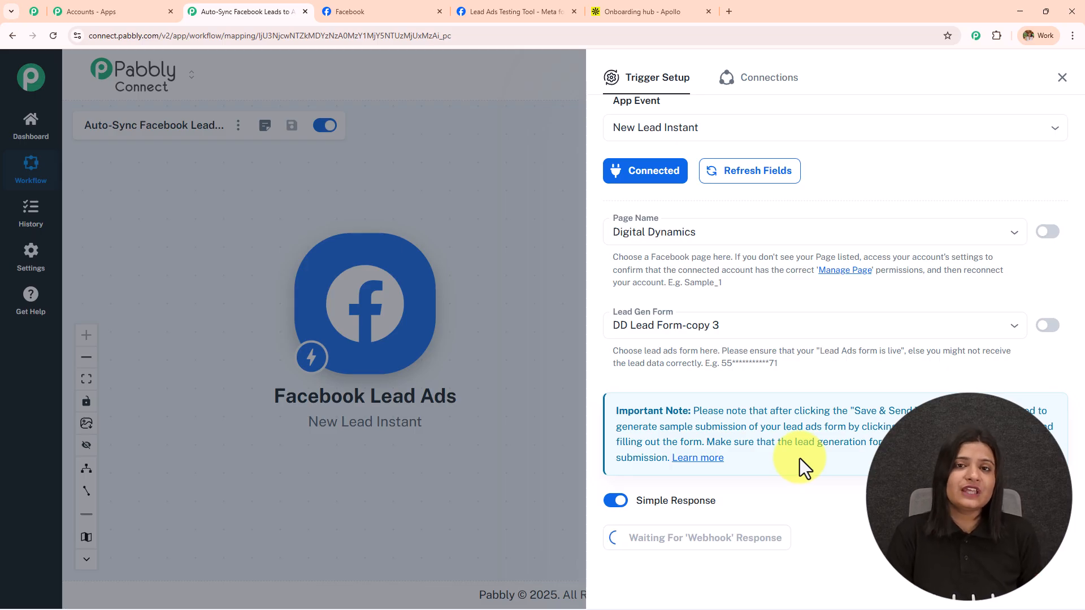
pyautogui.click(475, 11)
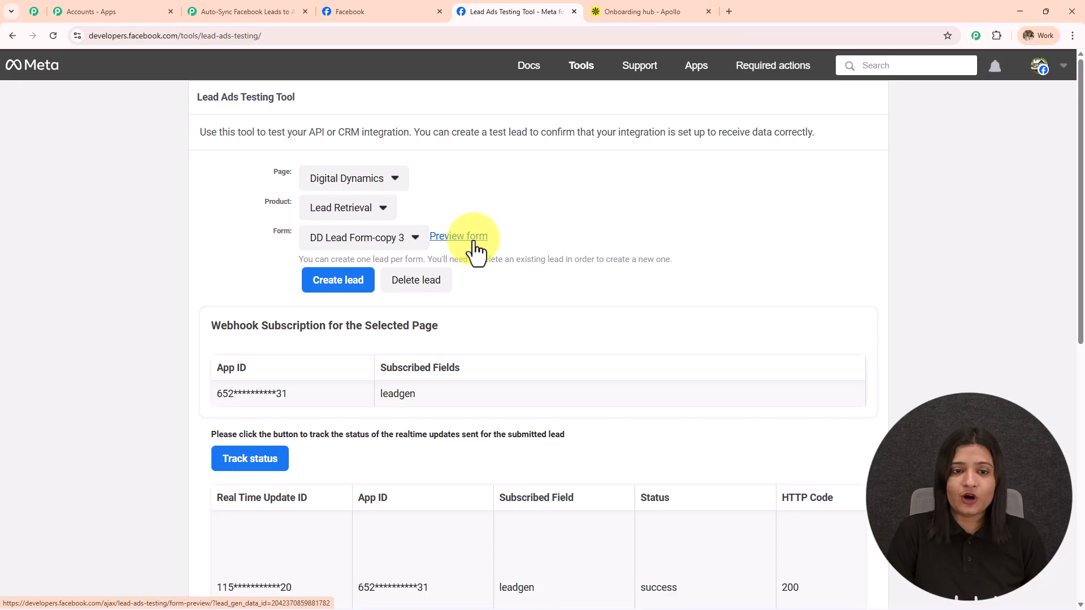
pyautogui.click(407, 285)
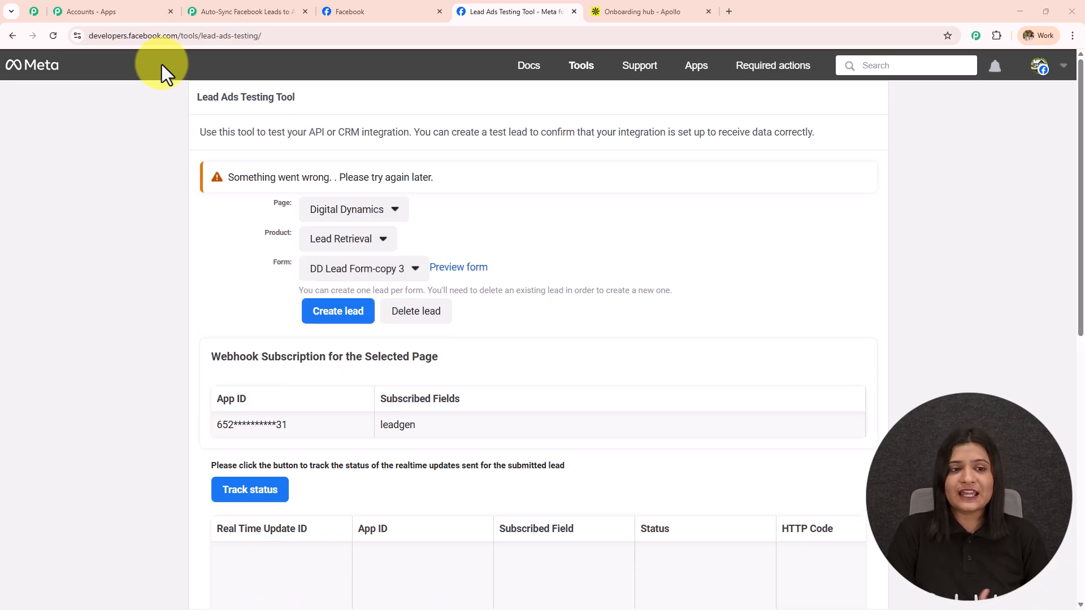
pyautogui.click(53, 35)
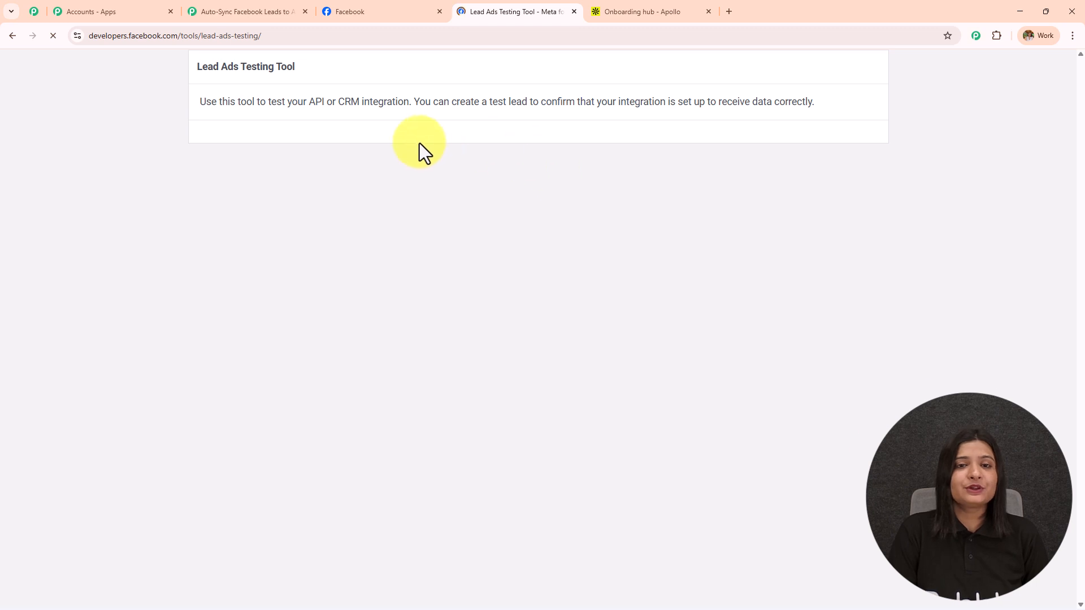
# Reselect the Digital Dynamics page and the DD Lead Form-copy 3 form
pyautogui.click(380, 180)
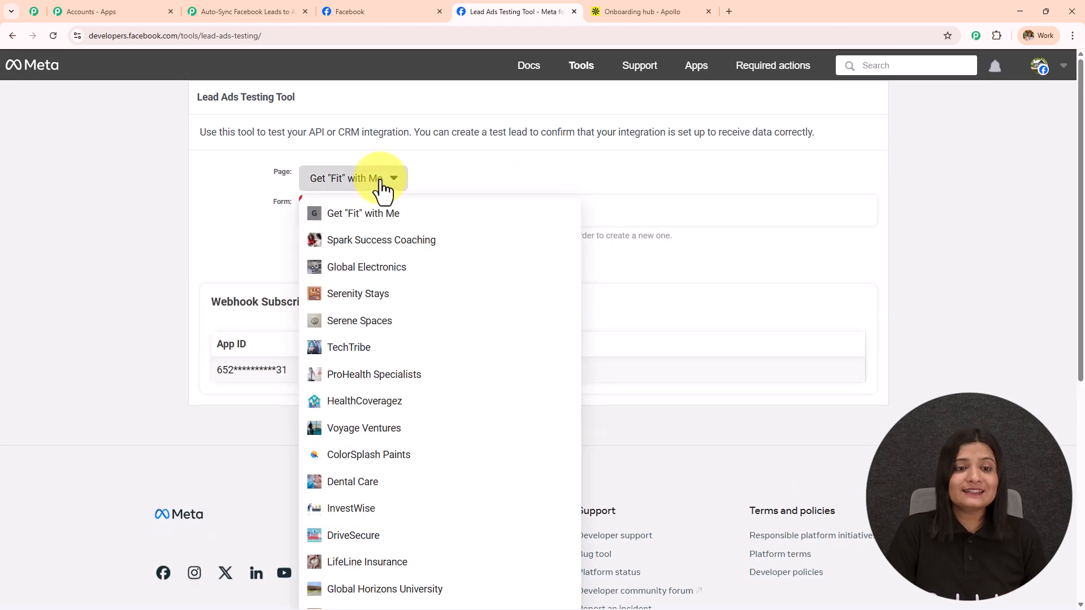
pyautogui.scroll(-2, 373, 455)
pyautogui.scroll(-4, 370, 469)
pyautogui.click(368, 479)
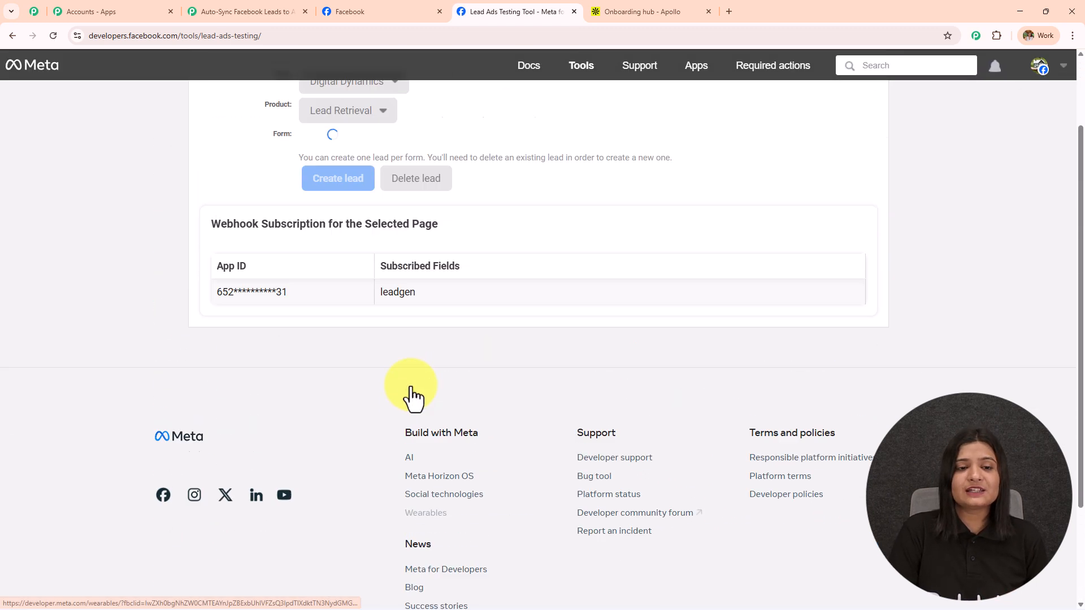
pyautogui.scroll(2, 395, 282)
pyautogui.click(384, 233)
pyautogui.click(387, 273)
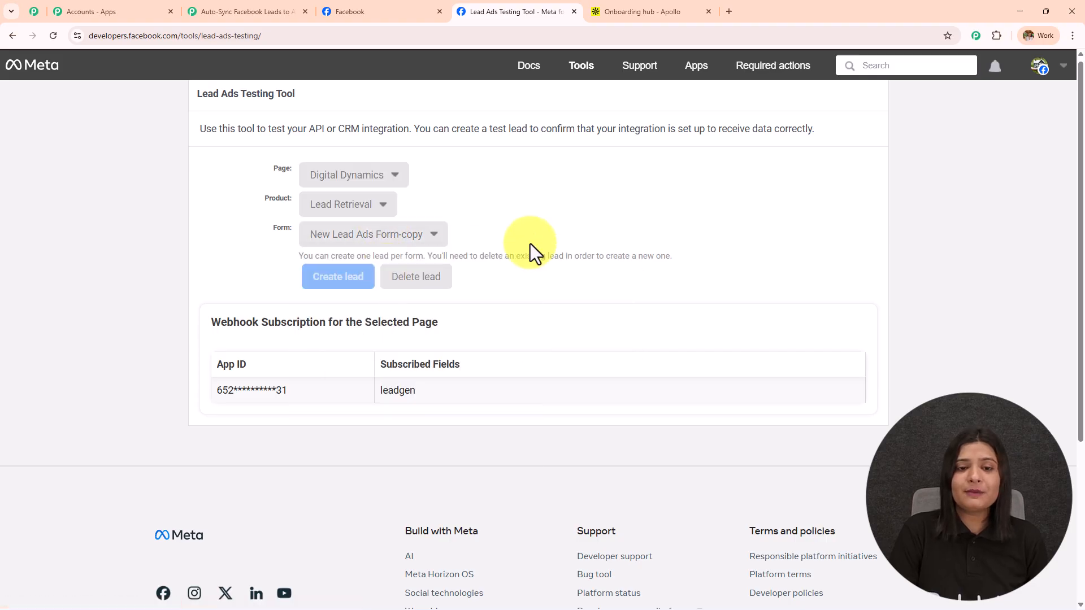
# Open the lead form preview and fill in the lead's first name, last name, email and phone number
pyautogui.click(459, 233)
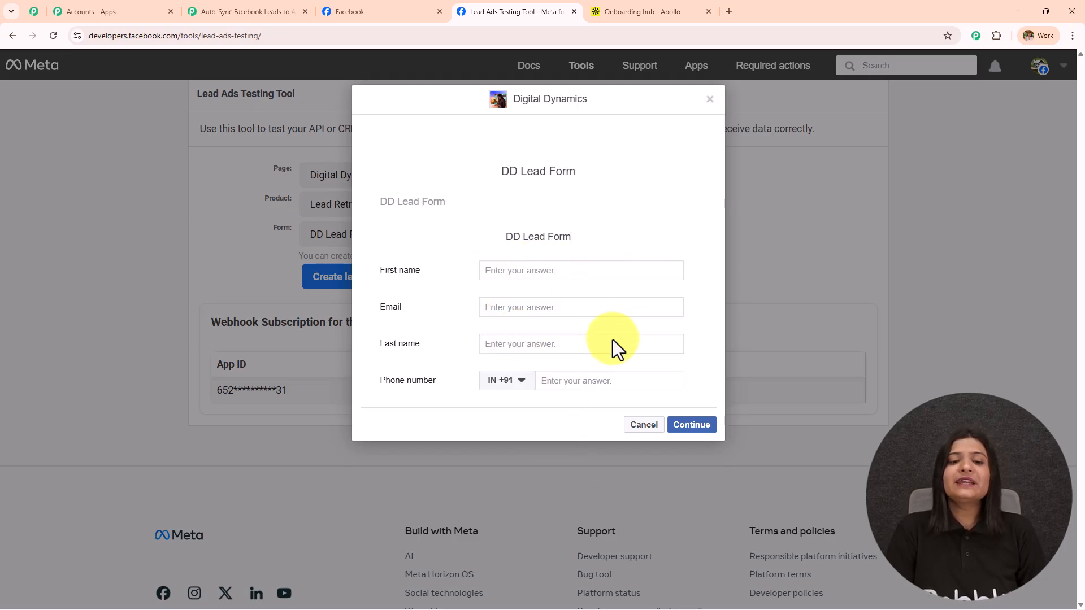
pyautogui.click(544, 271)
pyautogui.write('Smart')
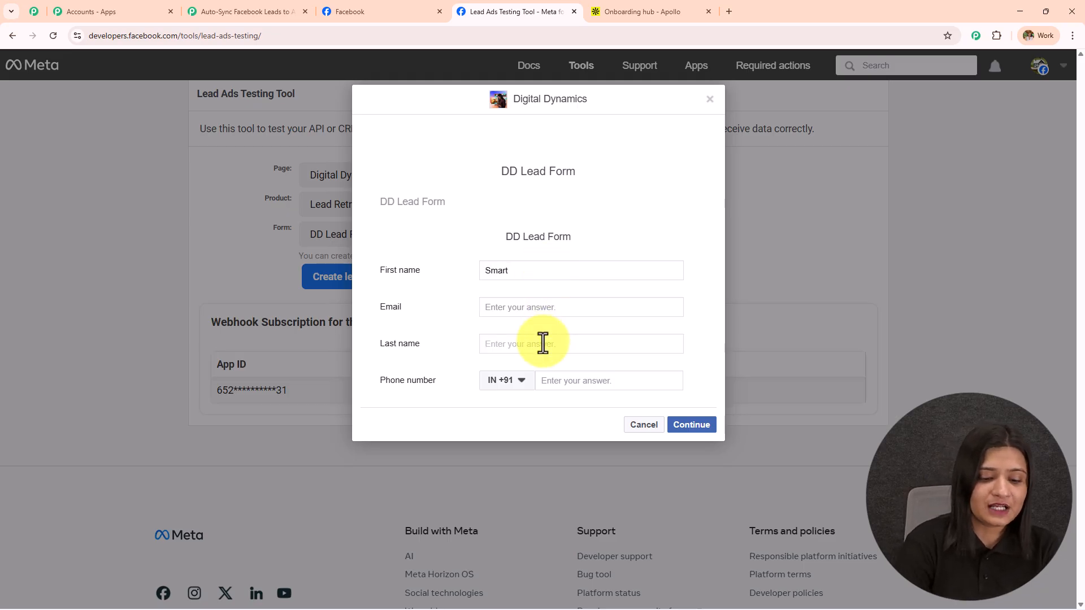
pyautogui.click(542, 343)
pyautogui.write('Lead')
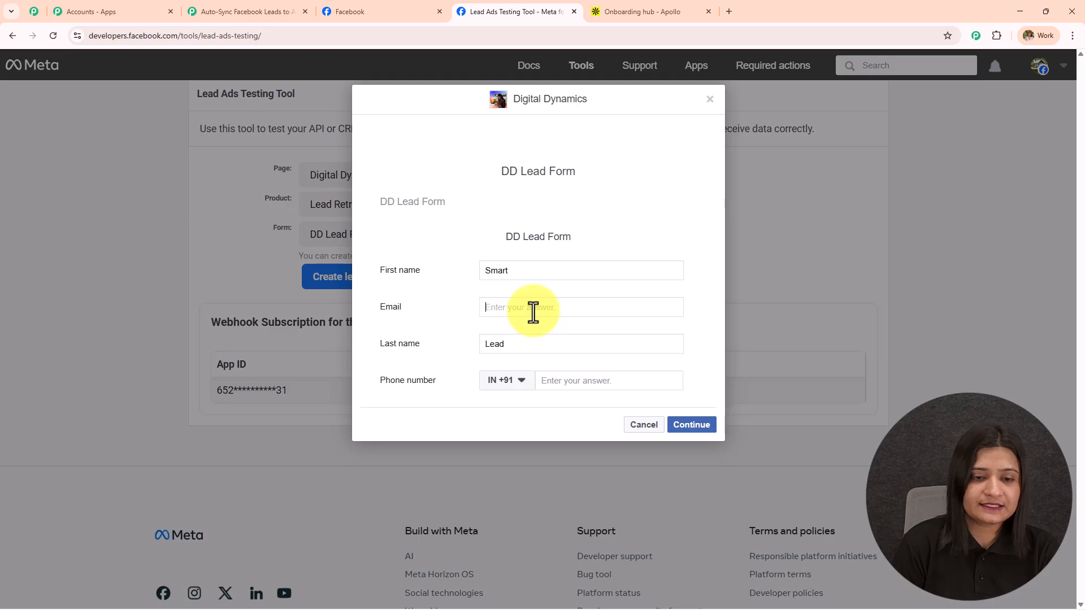
pyautogui.click(533, 311)
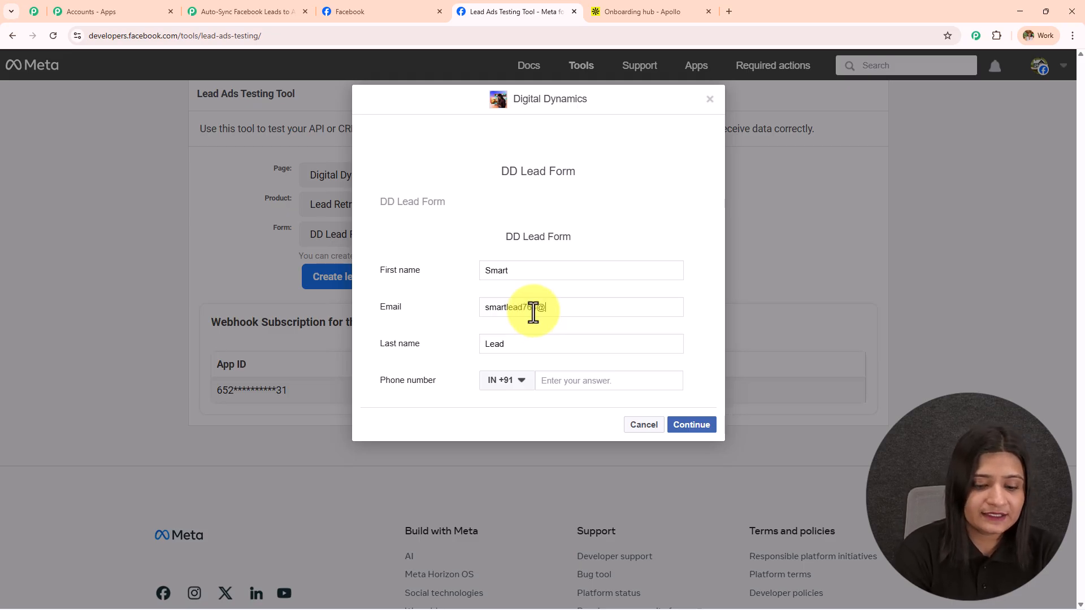
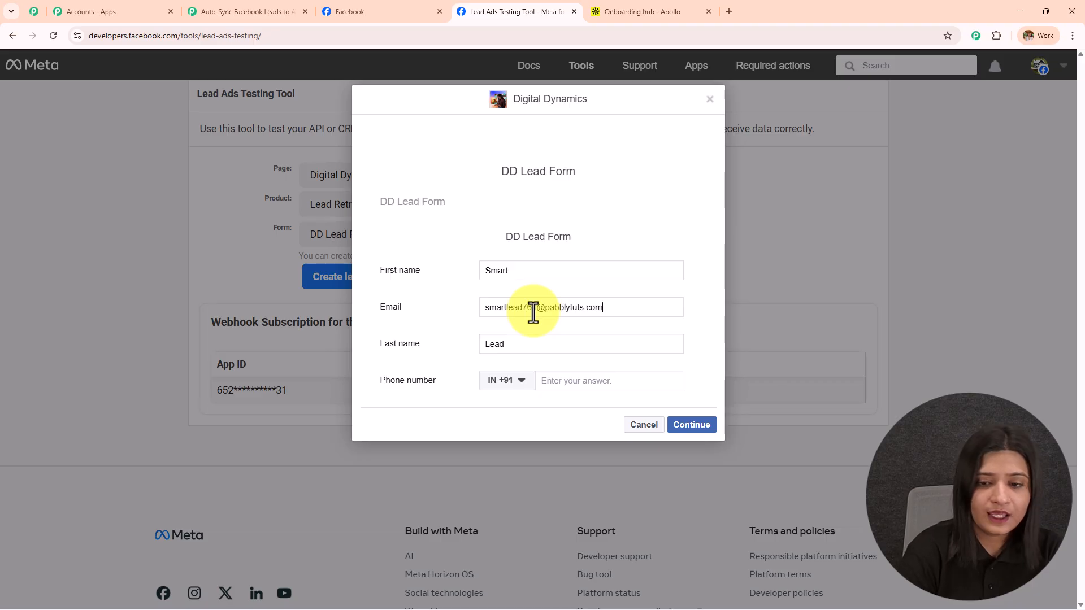
pyautogui.click(585, 380)
pyautogui.write('6262 626 262')
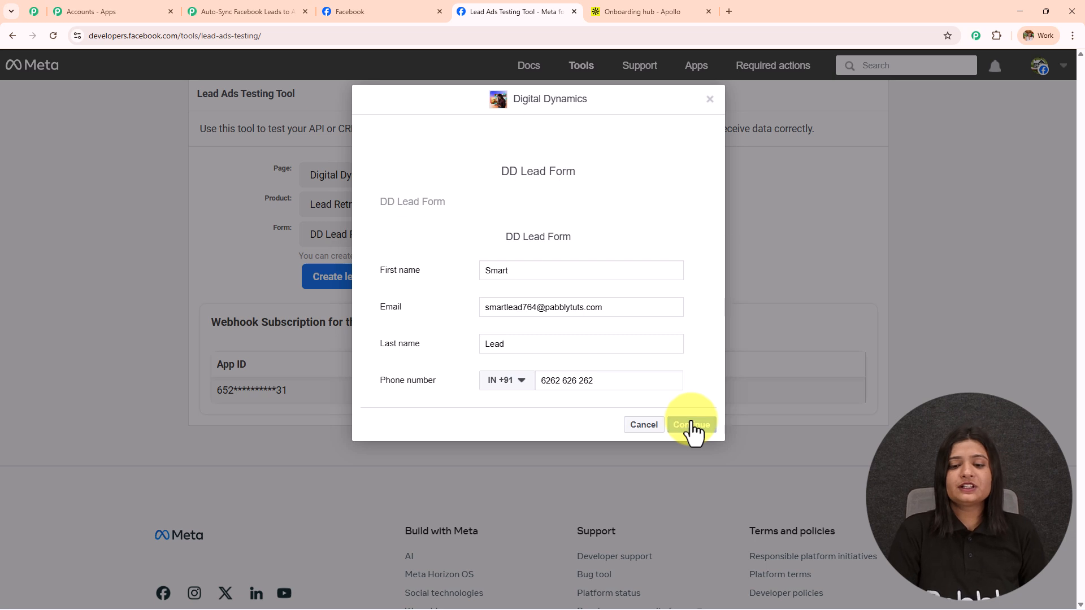
# Continue past the filled form and submit the test lead
pyautogui.click(691, 426)
pyautogui.click(706, 277)
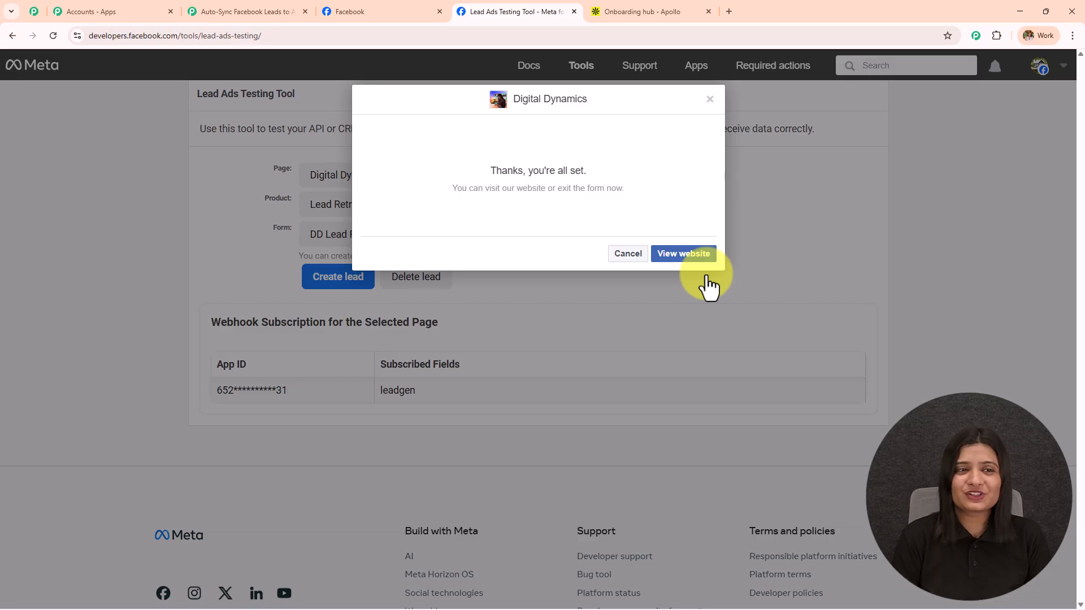
pyautogui.click(288, 10)
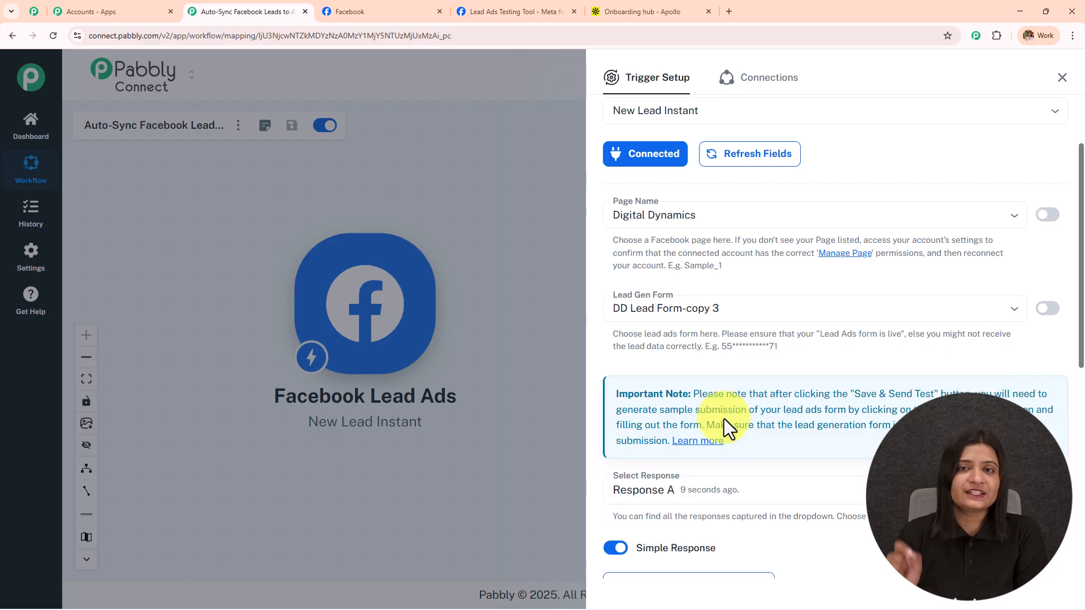
# Review Response A's captured first name, last name, email and phone number values in Trigger Setup
pyautogui.scroll(-5, 722, 420)
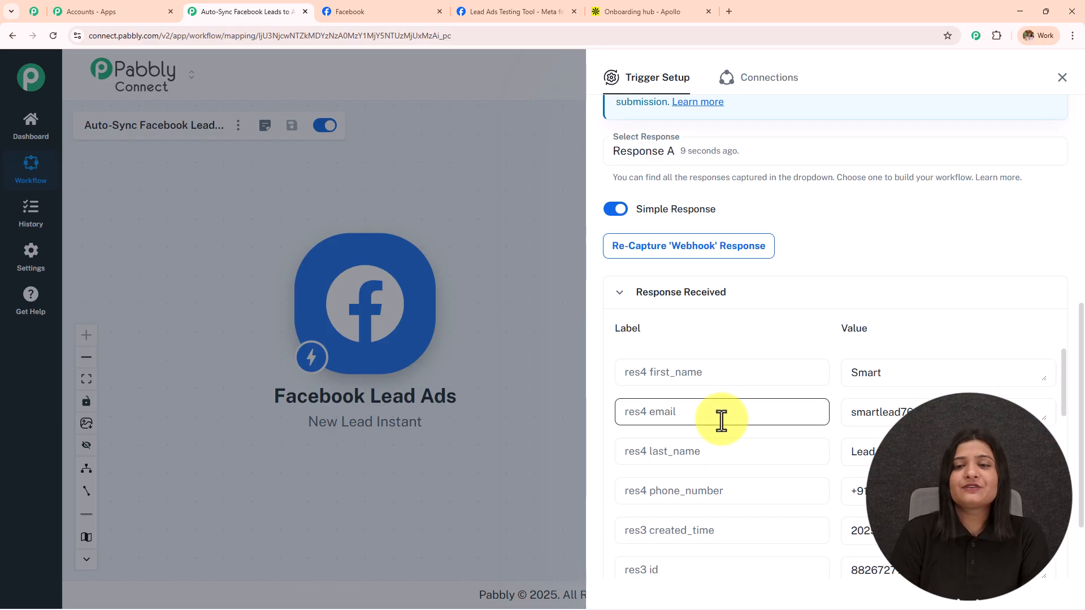
pyautogui.scroll(-2, 915, 249)
pyautogui.moveTo(909, 268); pyautogui.dragTo(811, 278)
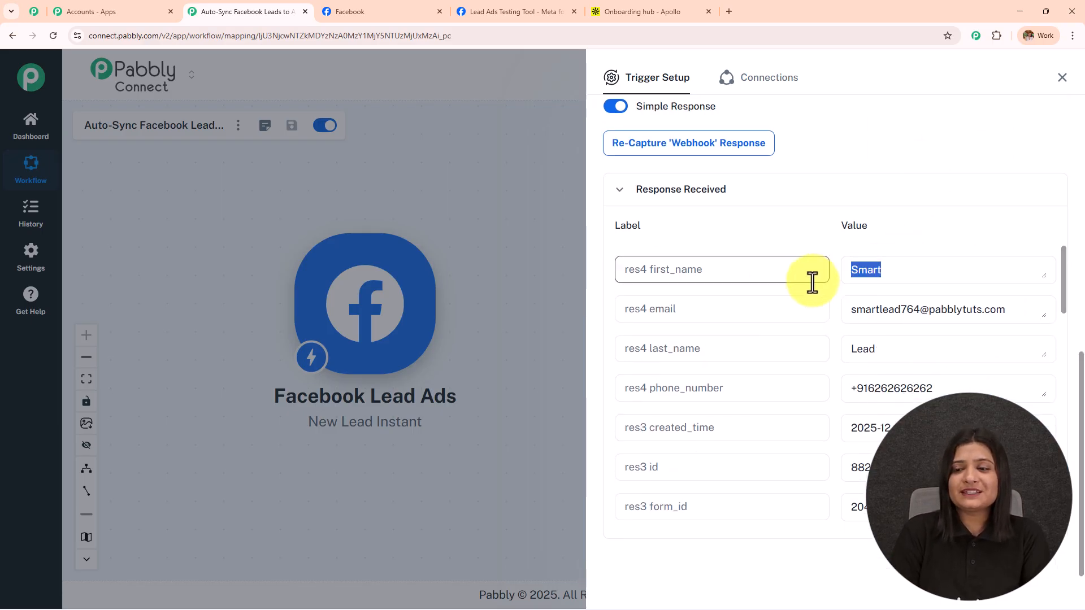
pyautogui.doubleClick(910, 344)
pyautogui.click(1014, 309)
pyautogui.moveTo(1014, 310); pyautogui.dragTo(734, 339)
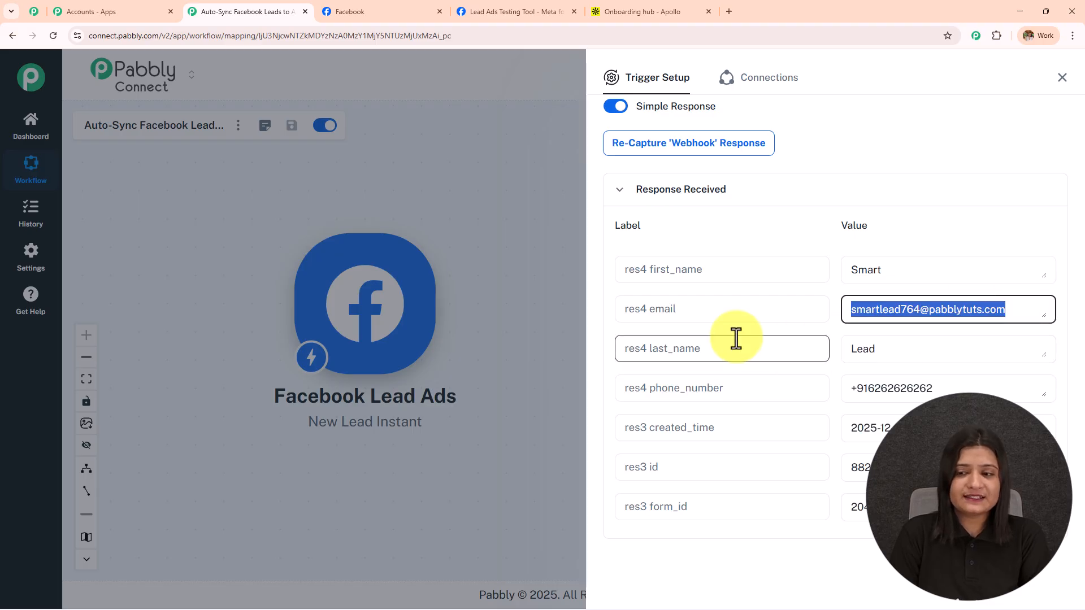
pyautogui.scroll(-3, 828, 303)
pyautogui.scroll(2, 833, 303)
pyautogui.moveTo(962, 346); pyautogui.dragTo(703, 358)
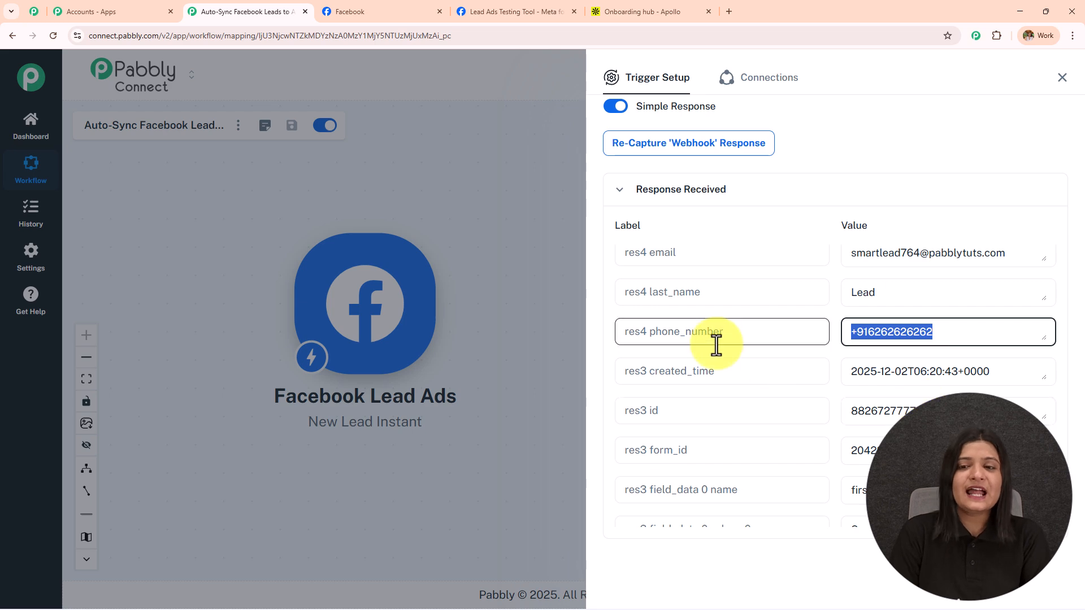
pyautogui.scroll(5, 717, 343)
pyautogui.scroll(3, 838, 265)
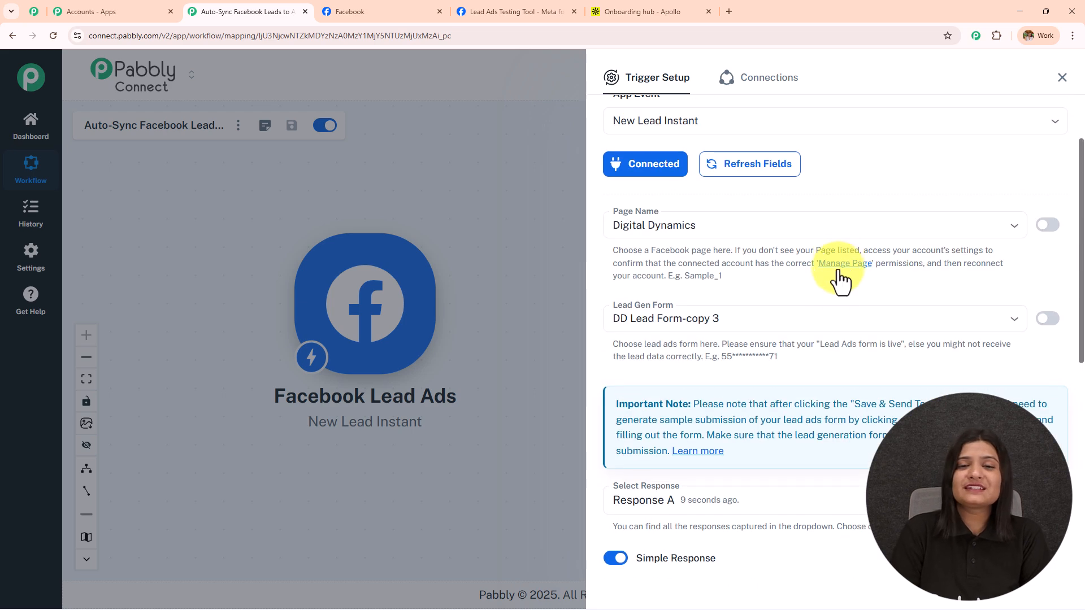
pyautogui.scroll(-7, 836, 361)
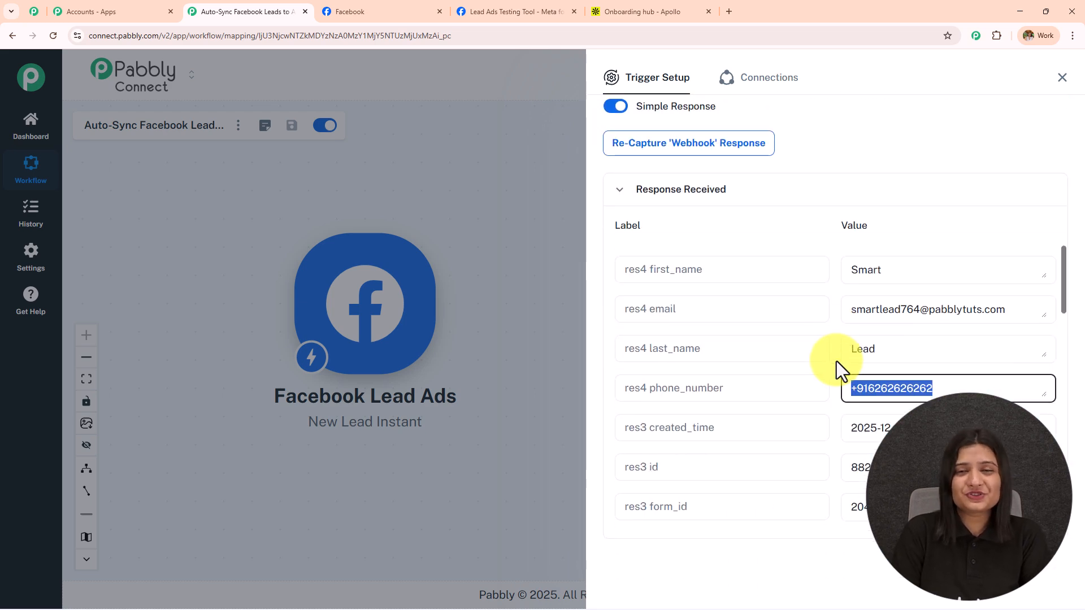
pyautogui.scroll(-3, 836, 361)
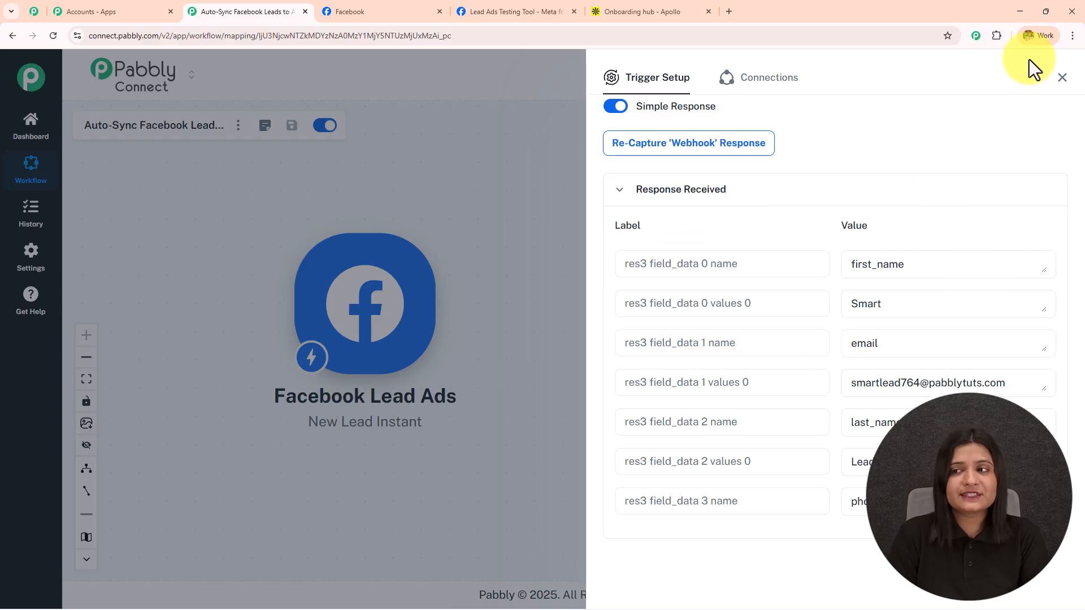
# Add an Apollo action with the Create Contact event after the trigger and begin a new connection
pyautogui.click(1061, 78)
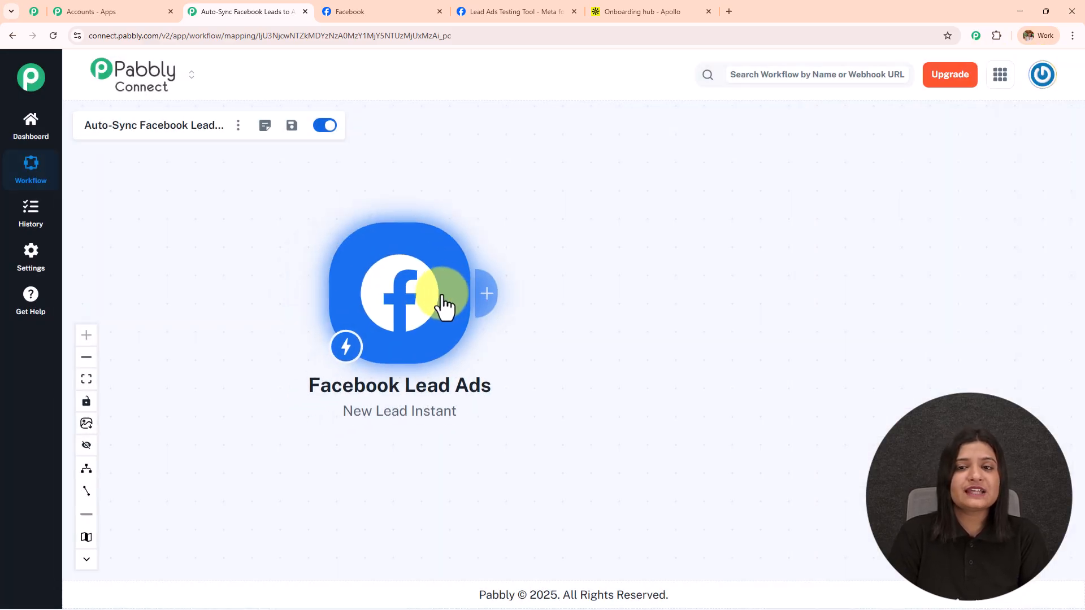
pyautogui.click(631, 12)
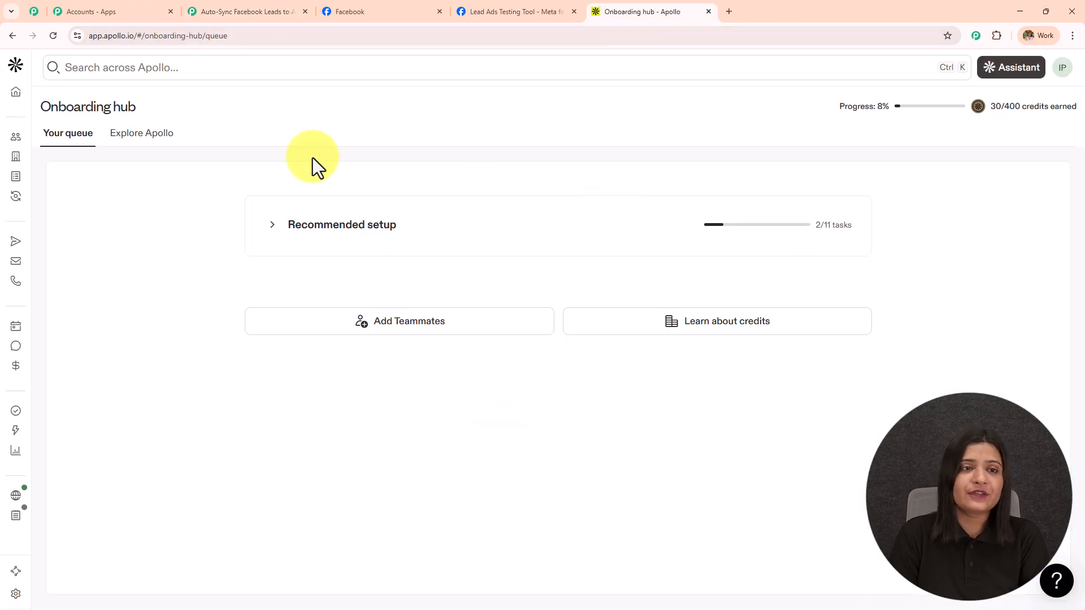
pyautogui.click(243, 11)
pyautogui.click(483, 294)
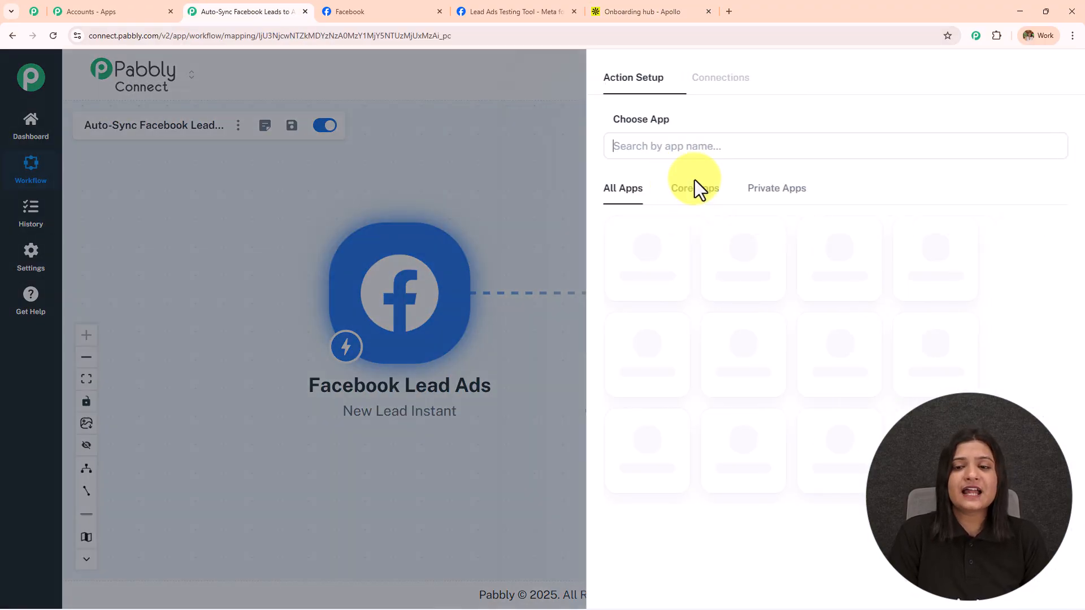
pyautogui.write('Apollo')
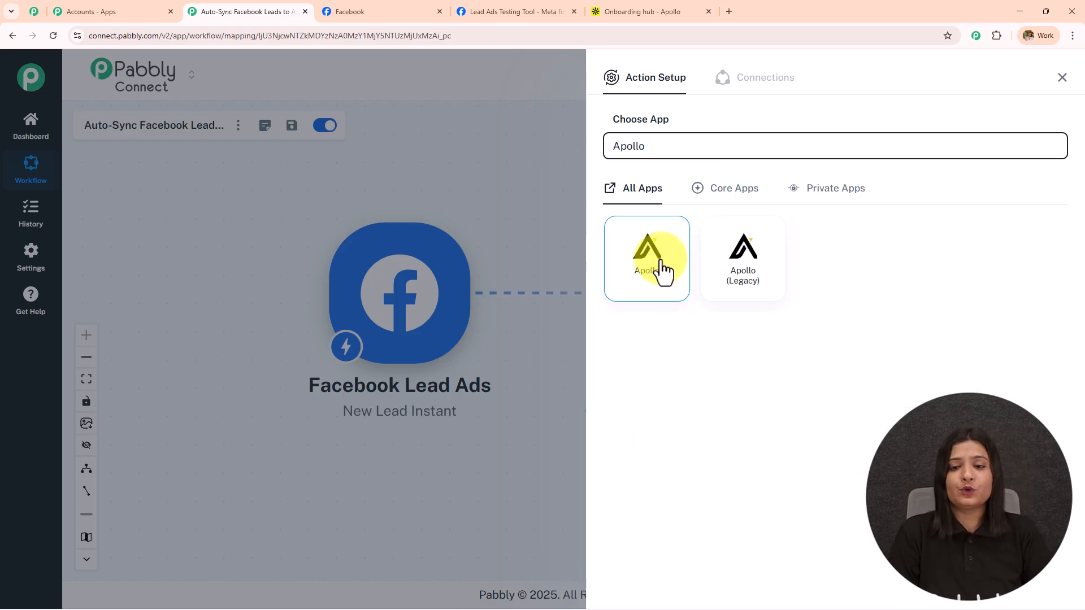
pyautogui.click(660, 265)
pyautogui.click(659, 215)
pyautogui.click(677, 292)
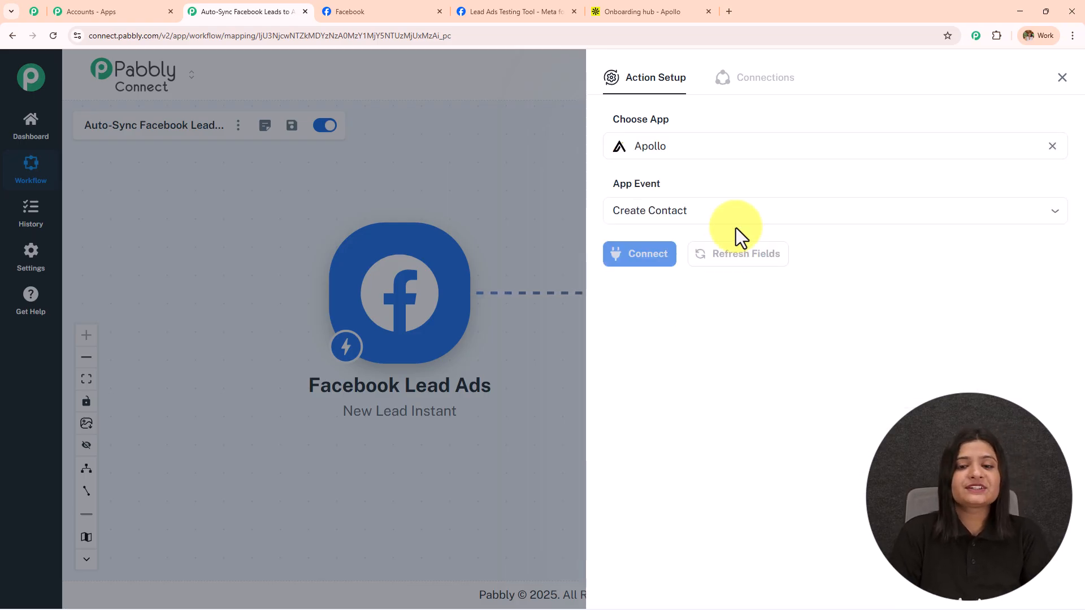
pyautogui.click(658, 269)
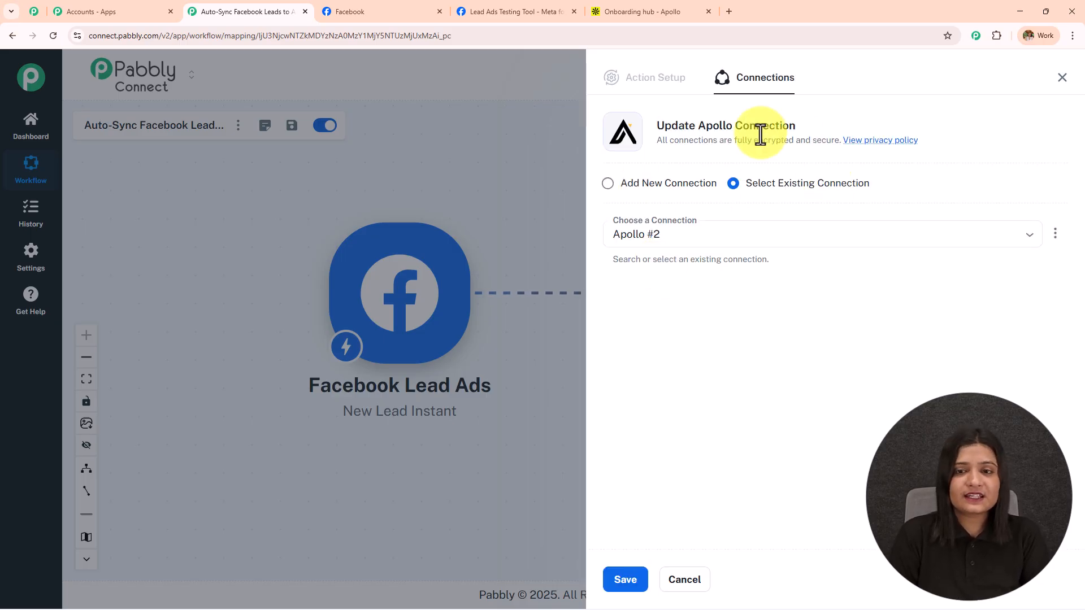
pyautogui.click(625, 182)
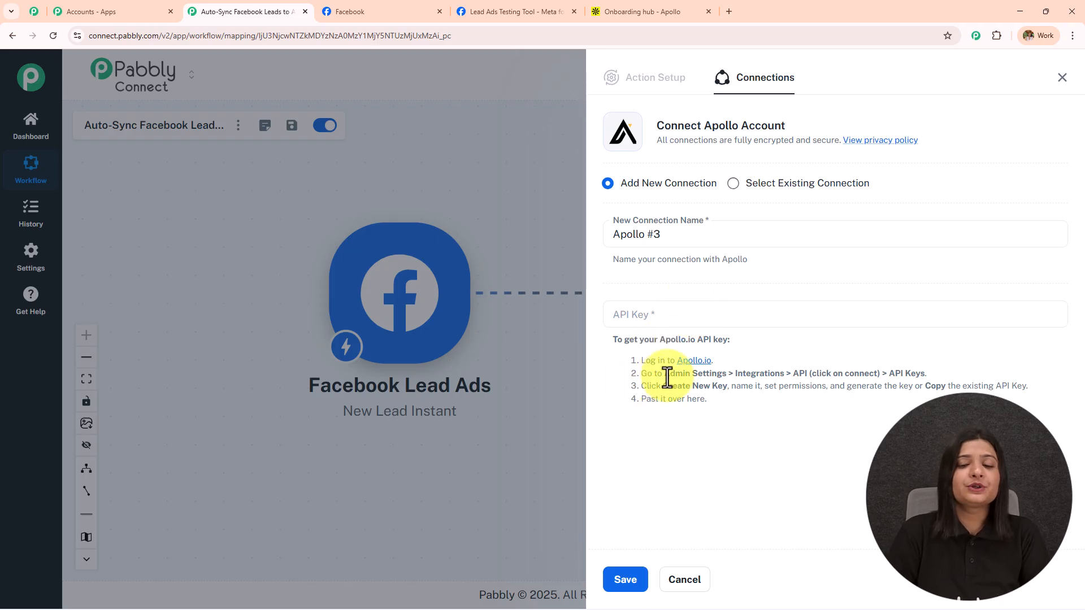
# Start a new Apollo API key named 'facebook' with description 'Contacts'
pyautogui.click(695, 361)
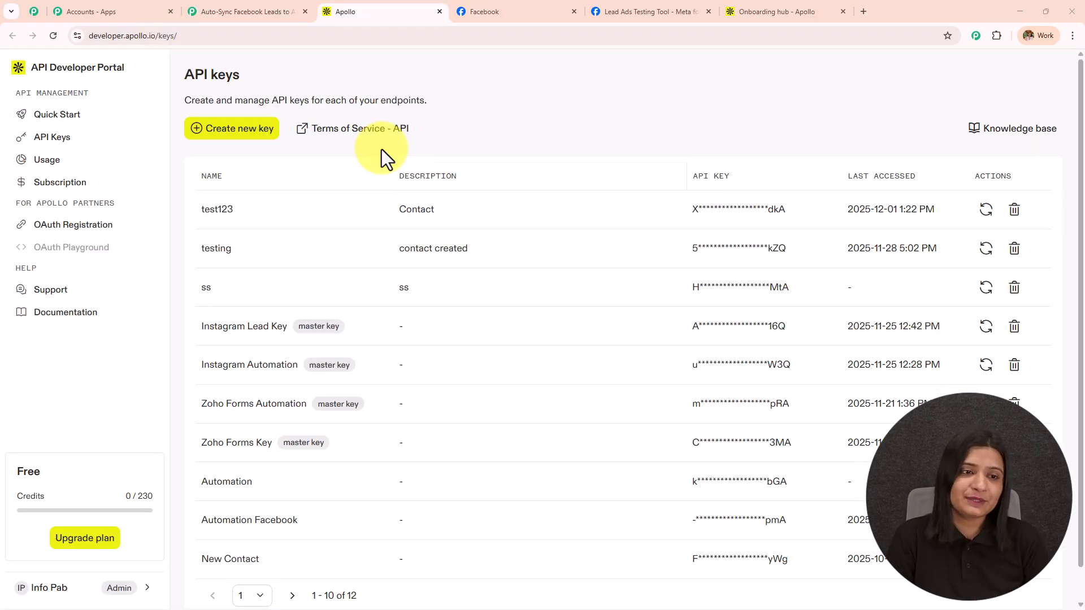
pyautogui.click(218, 134)
pyautogui.click(374, 208)
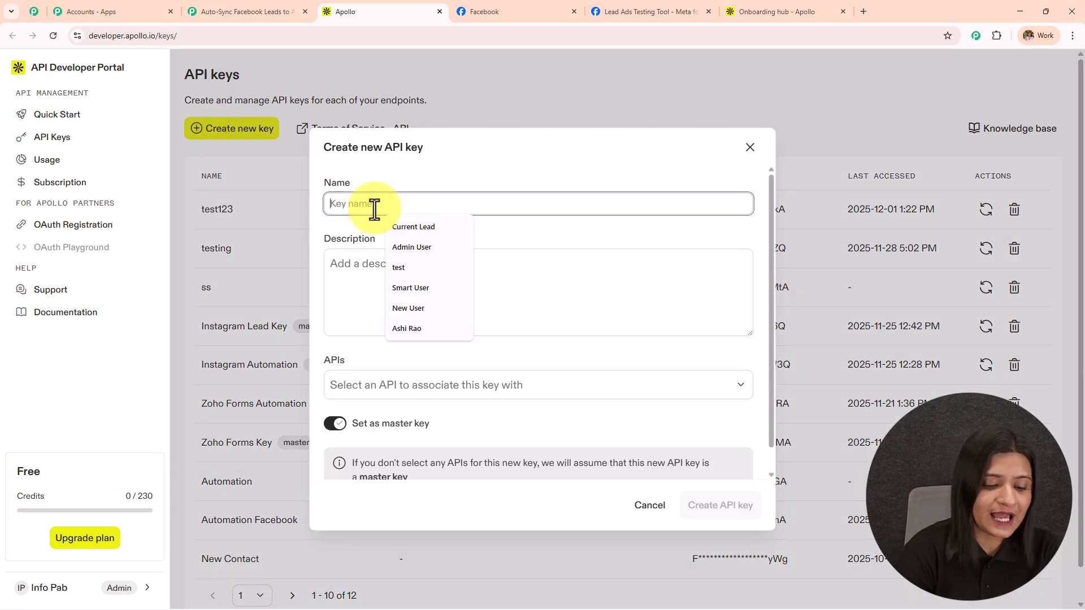
pyautogui.write('facebook')
pyautogui.click(395, 266)
pyautogui.write('C')
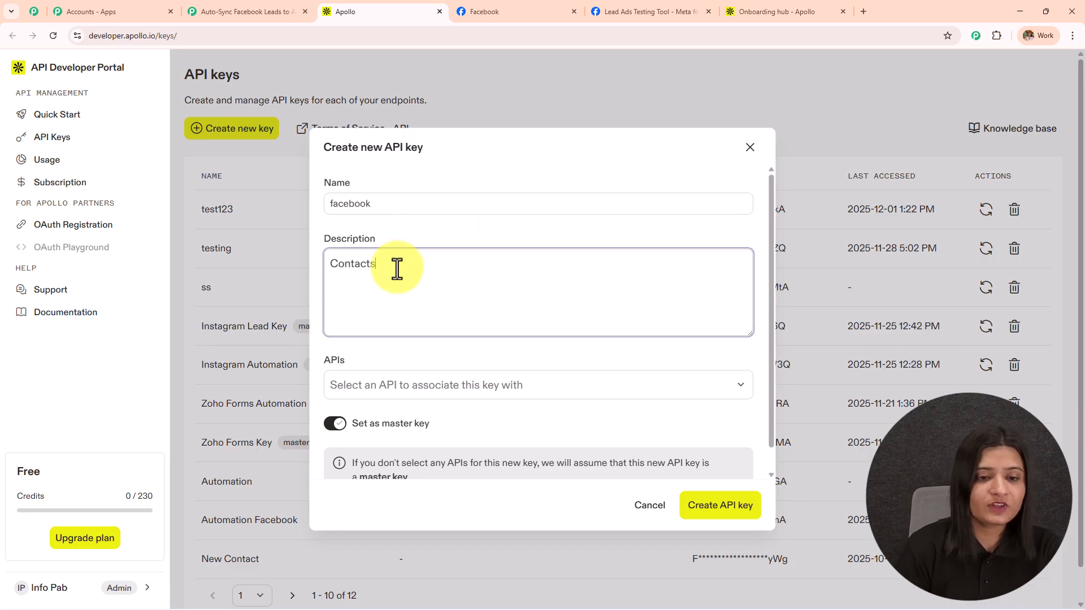
pyautogui.write('ontacts')
# Limit the key to api/v1/contacts/create, create it and copy it
pyautogui.click(422, 386)
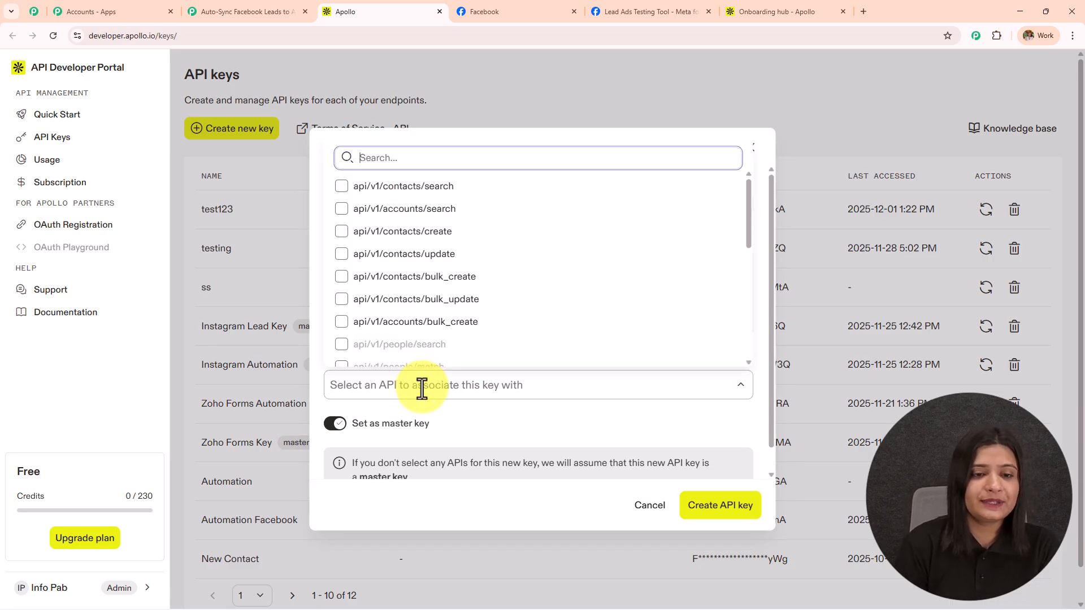
pyautogui.click(449, 240)
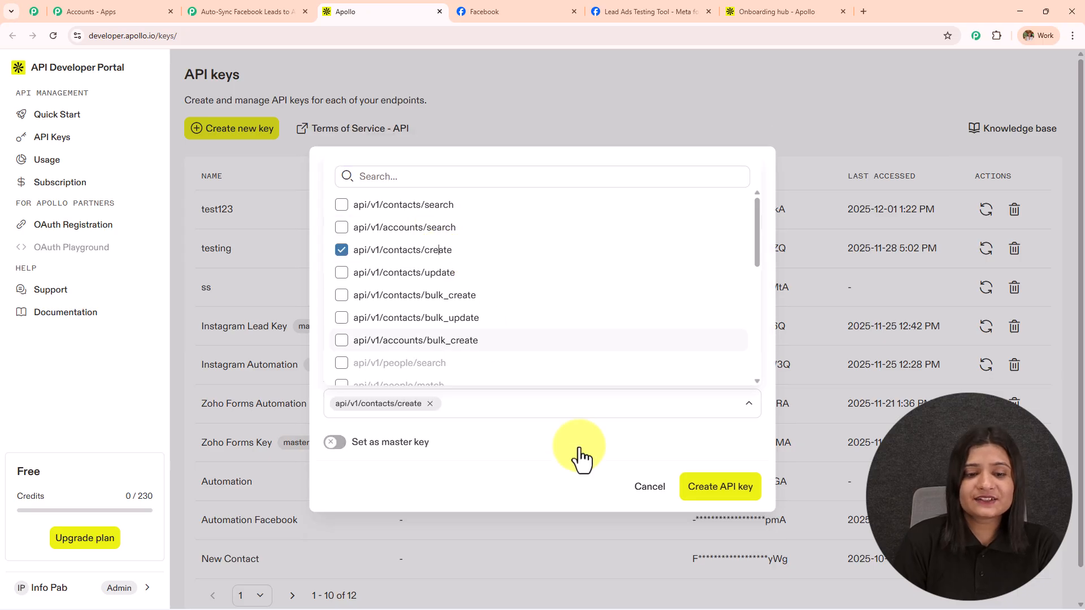
pyautogui.click(724, 497)
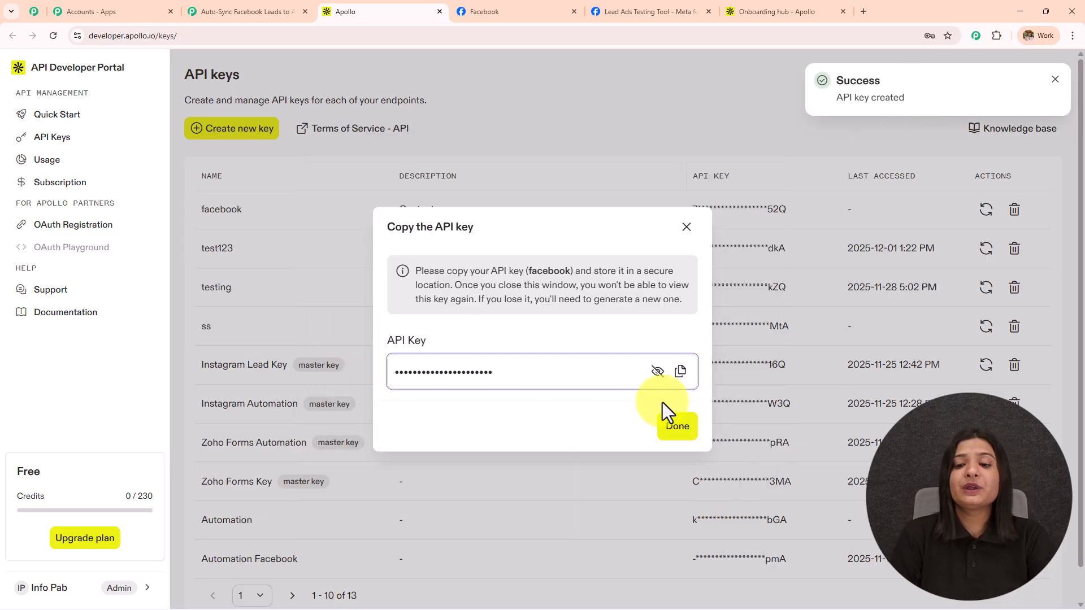
pyautogui.click(680, 373)
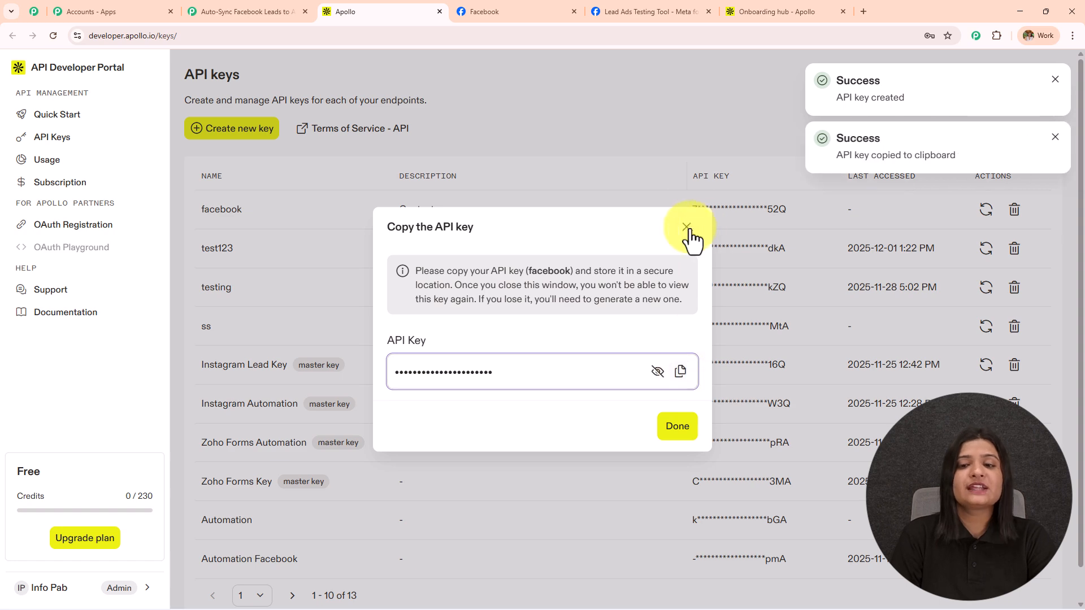
pyautogui.click(686, 226)
pyautogui.click(249, 12)
# Paste the copied API key and save the Apollo #3 connection
pyautogui.click(744, 315)
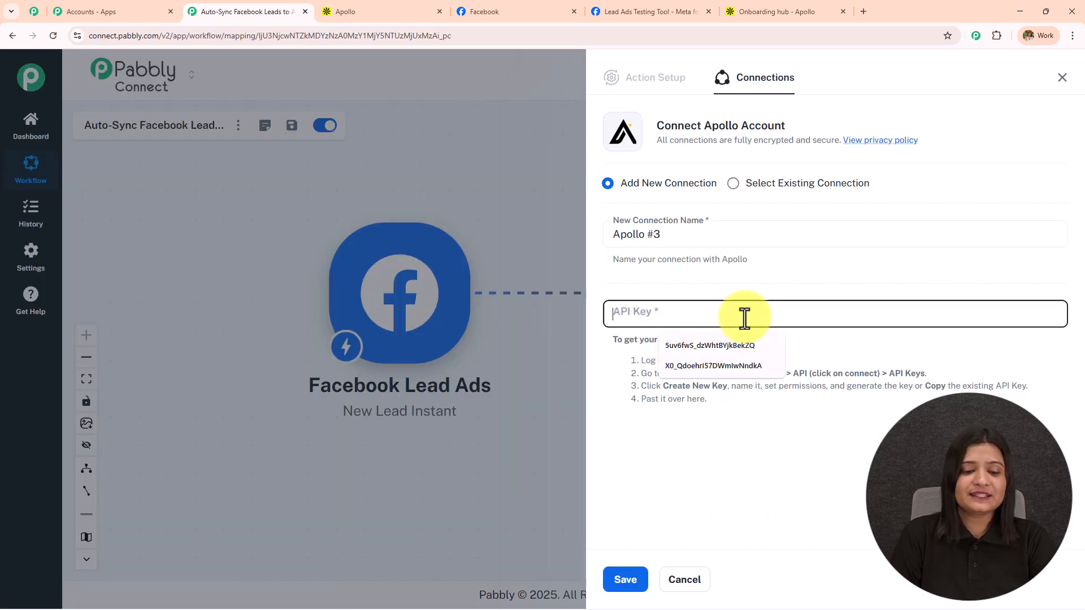
pyautogui.hotkey('ctrl', 'v')
pyautogui.click(627, 585)
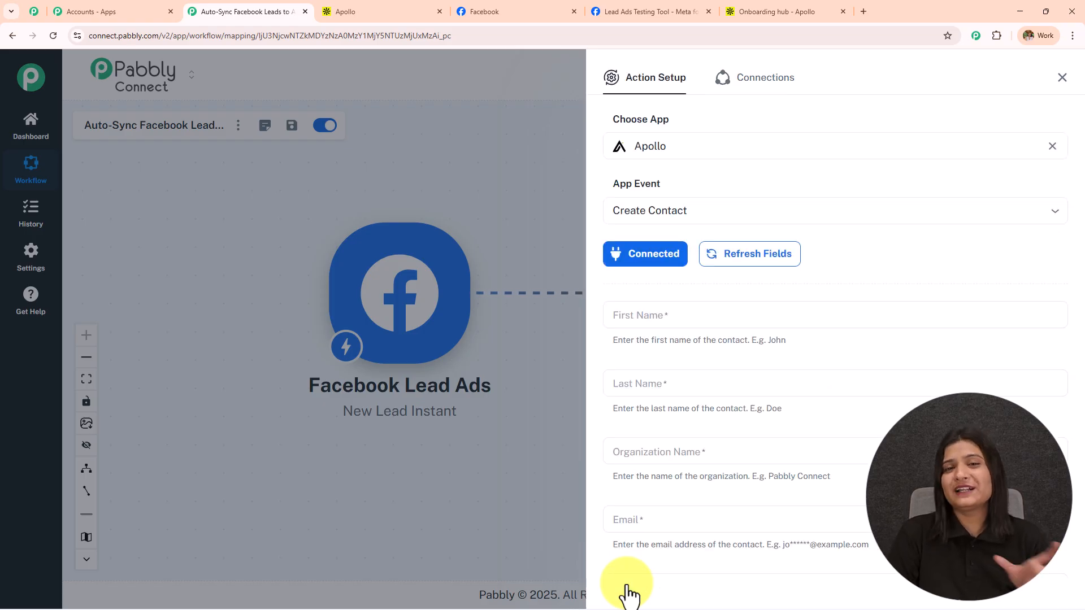
pyautogui.scroll(-8, 694, 460)
pyautogui.scroll(6, 697, 460)
pyautogui.scroll(3, 696, 460)
pyautogui.scroll(-2, 775, 326)
# Map the lead's first_name to First Name and last_name to Last Name
pyautogui.click(672, 201)
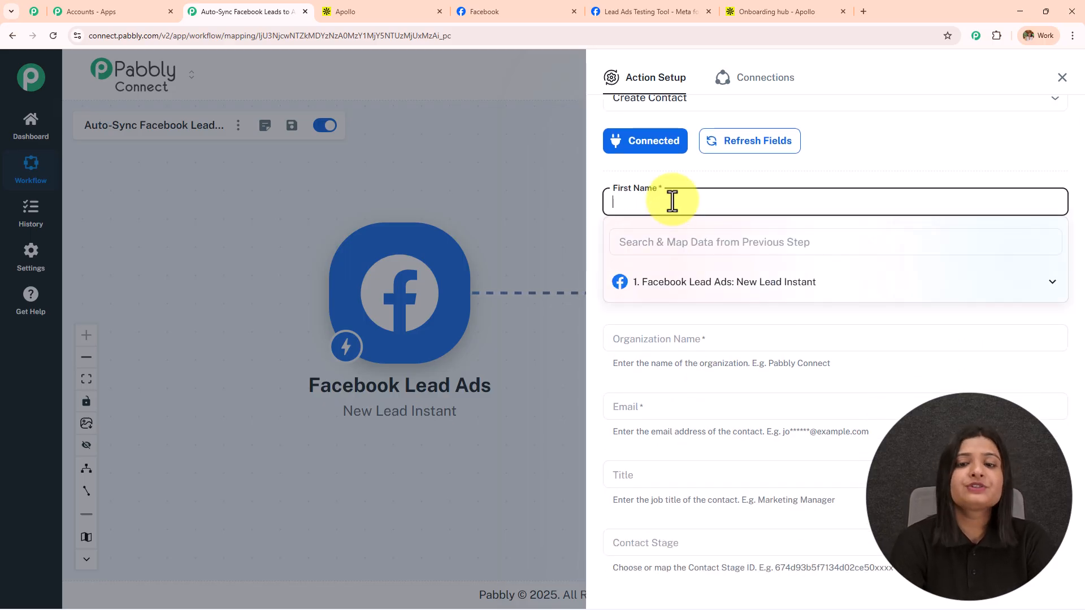
pyautogui.click(683, 176)
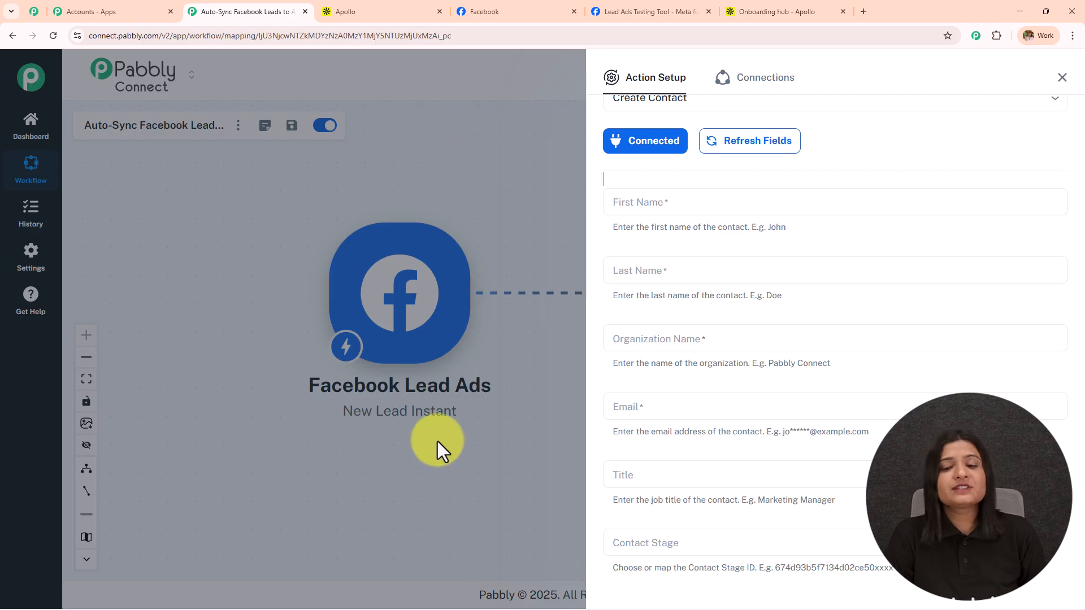
pyautogui.click(728, 207)
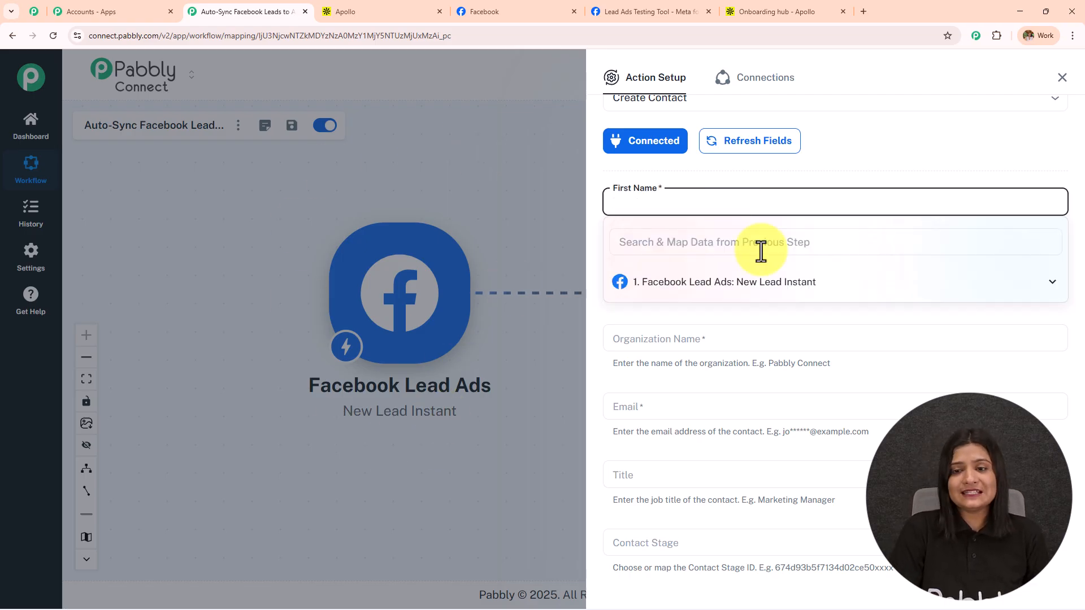
pyautogui.click(775, 283)
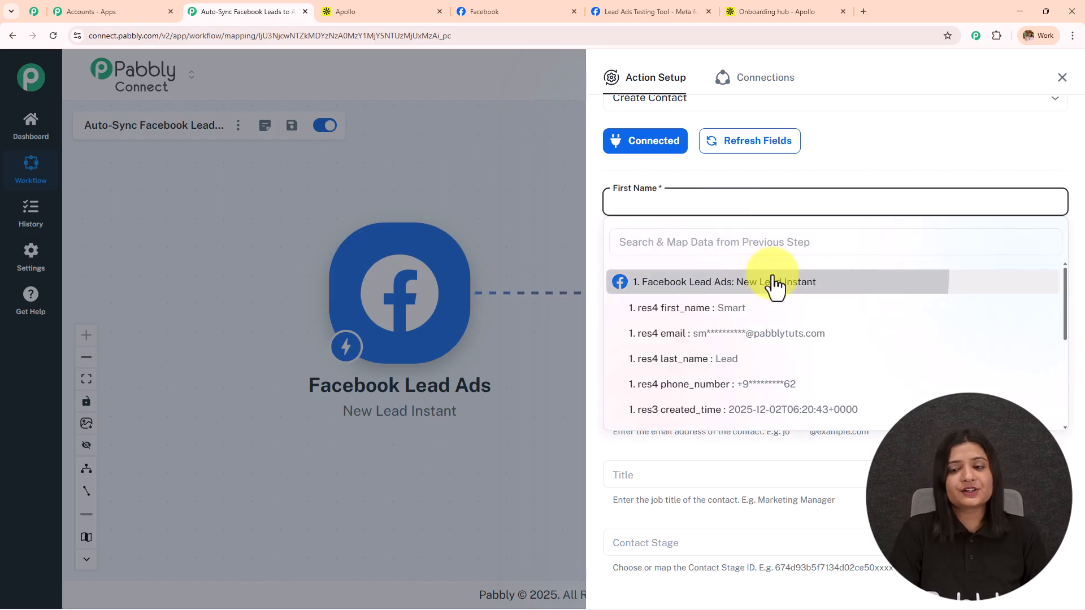
pyautogui.scroll(-5, 751, 388)
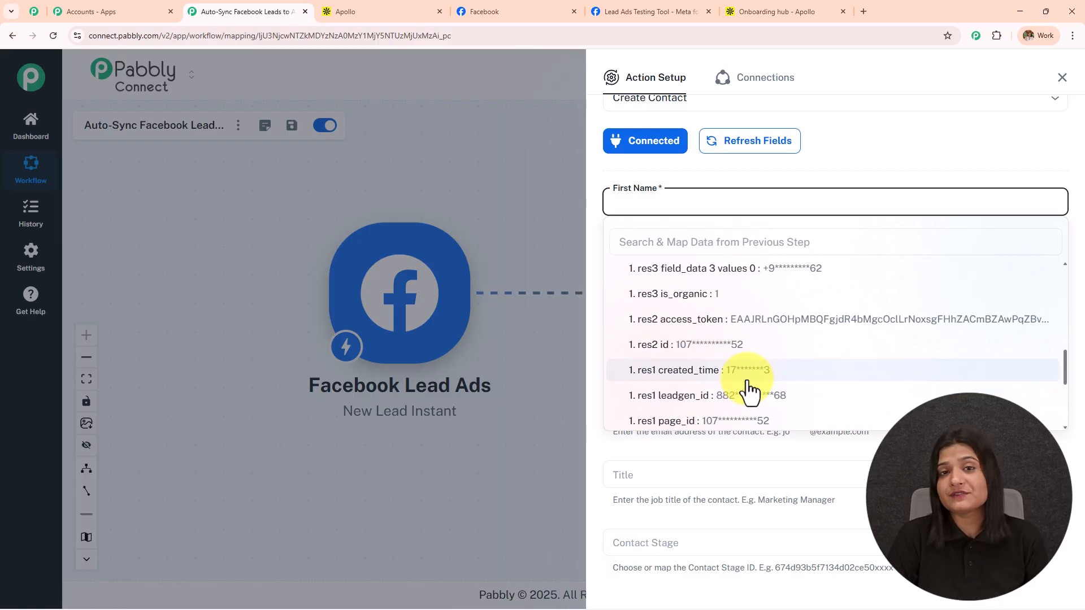
pyautogui.scroll(5, 751, 388)
pyautogui.click(744, 310)
pyautogui.click(714, 271)
pyautogui.click(715, 351)
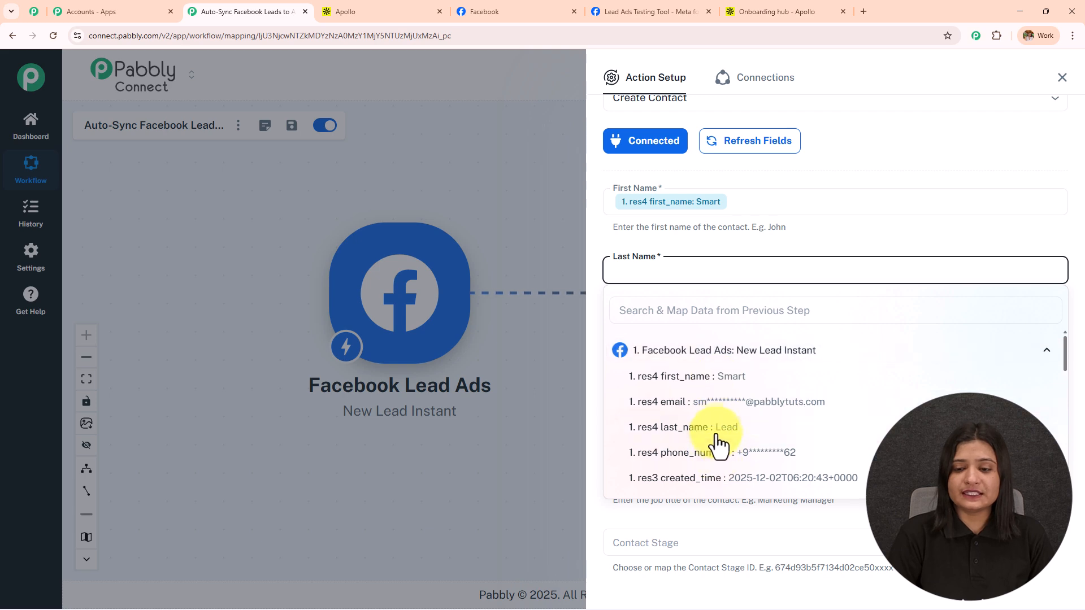
pyautogui.click(716, 427)
# Map the lead's phone_number to Organization Name and email to Email
pyautogui.click(724, 337)
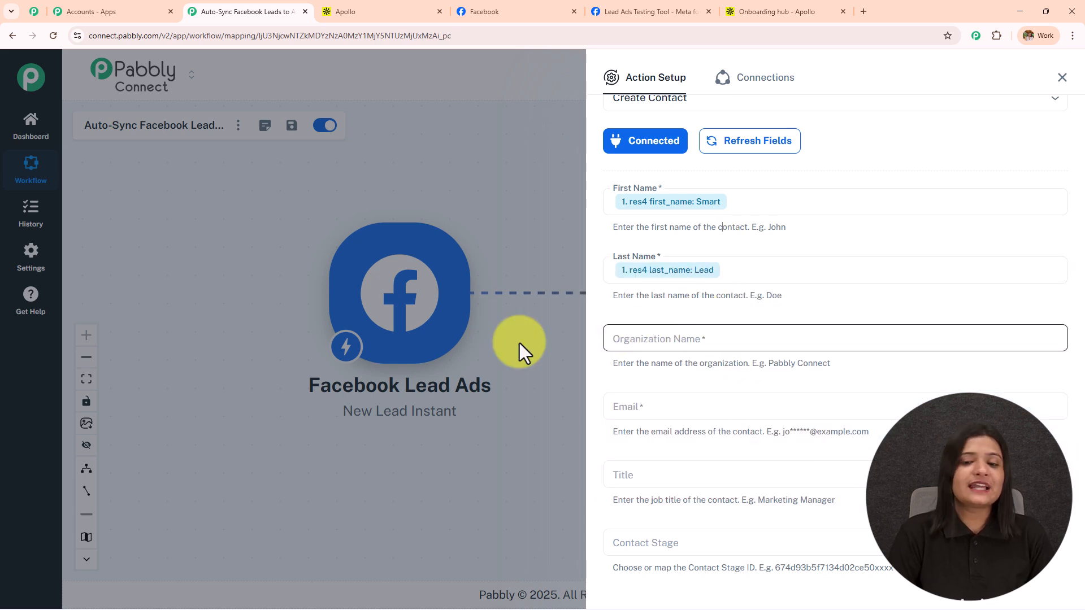
pyautogui.scroll(-2, 786, 337)
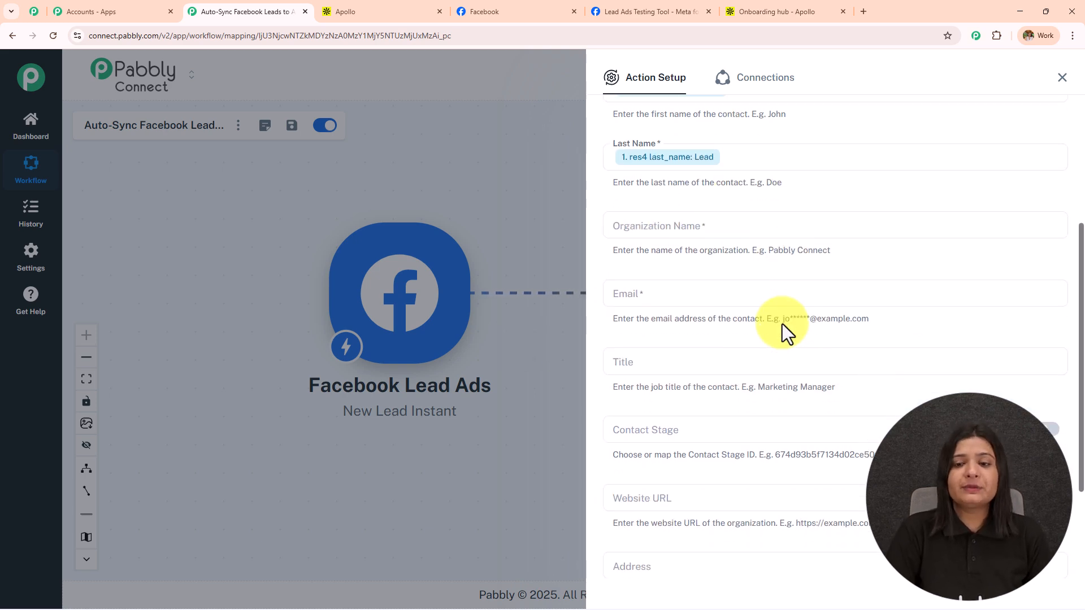
pyautogui.click(688, 233)
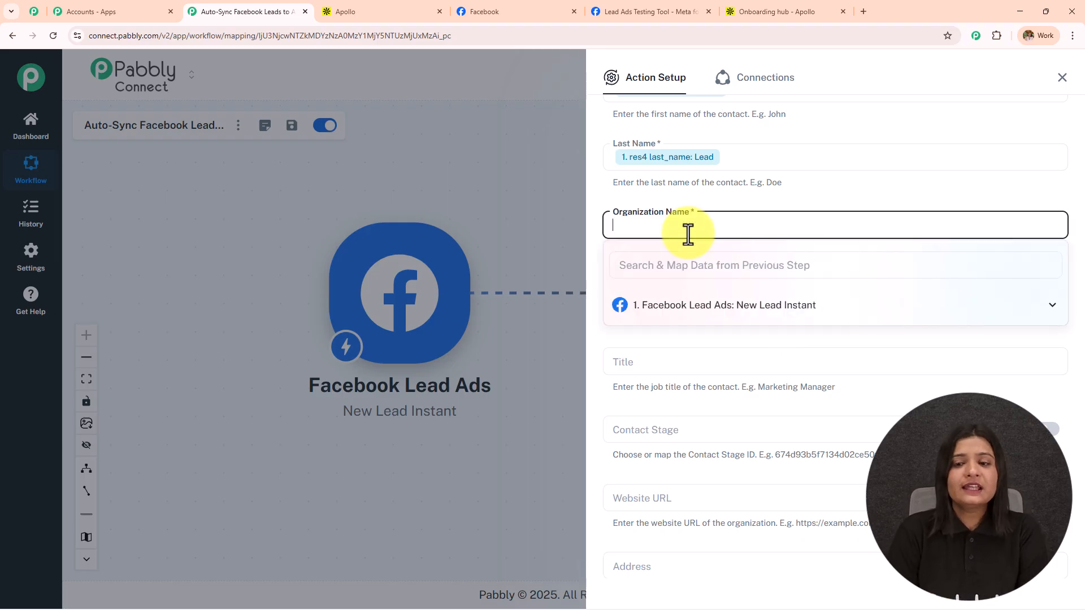
pyautogui.click(717, 306)
pyautogui.click(732, 407)
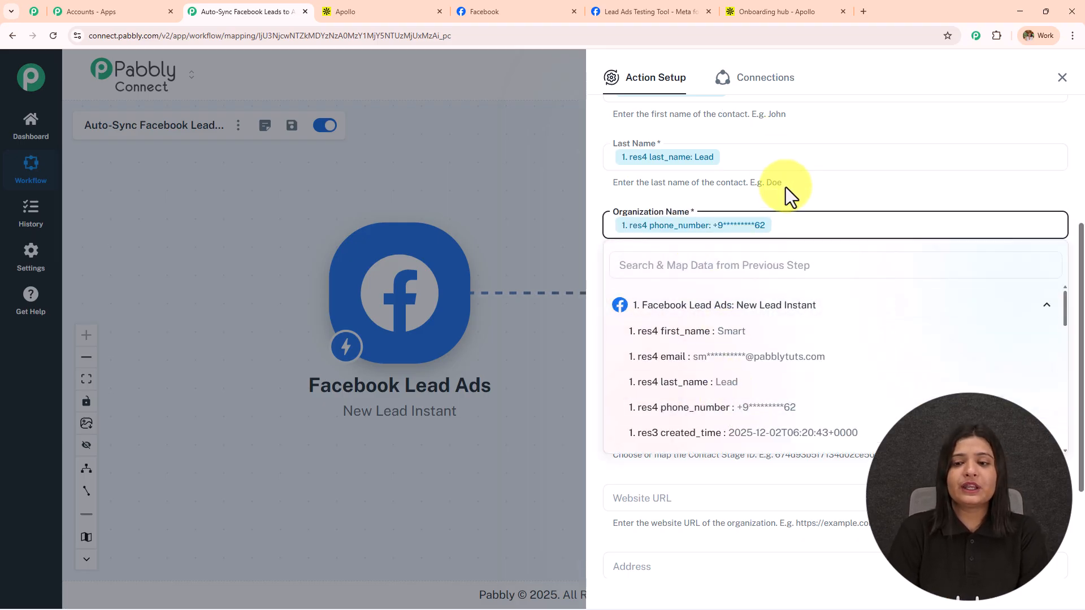
pyautogui.click(785, 187)
pyautogui.scroll(-1, 782, 230)
pyautogui.click(695, 232)
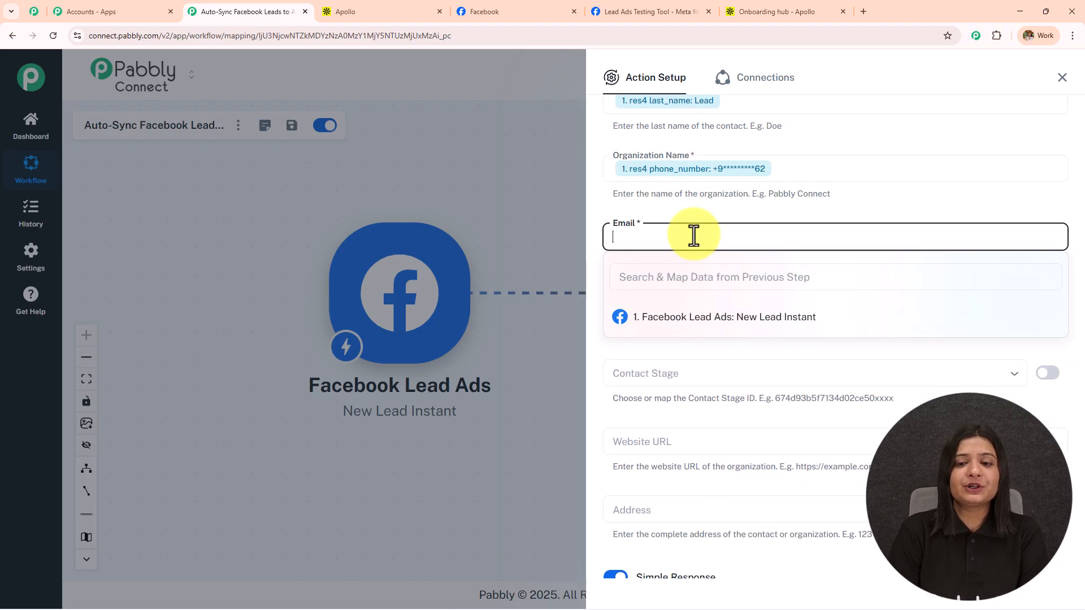
pyautogui.click(698, 321)
pyautogui.click(737, 371)
pyautogui.click(828, 229)
pyautogui.scroll(-1, 805, 257)
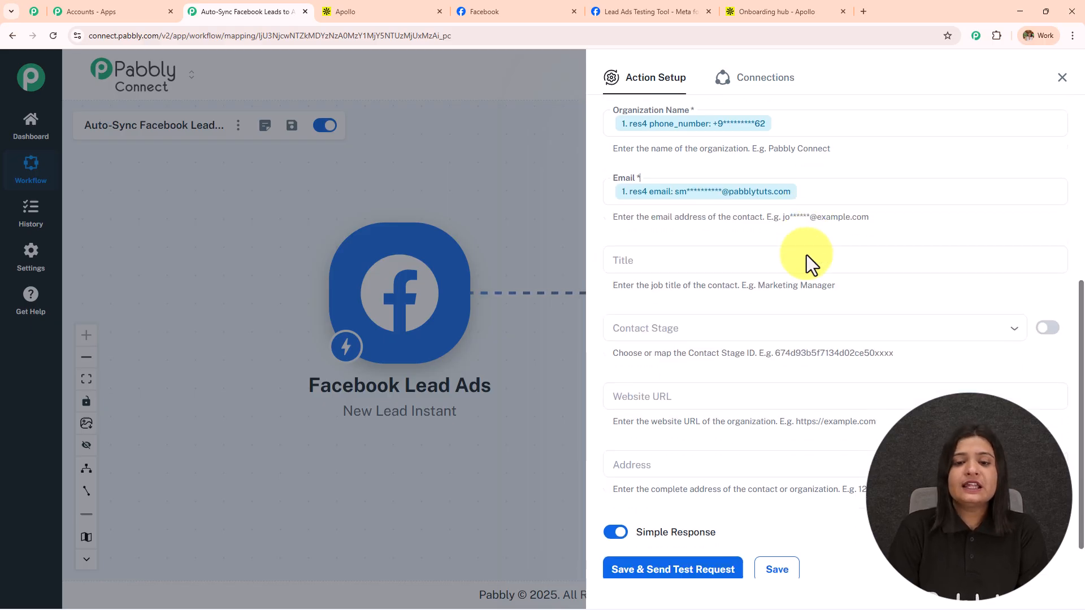
pyautogui.scroll(3, 697, 292)
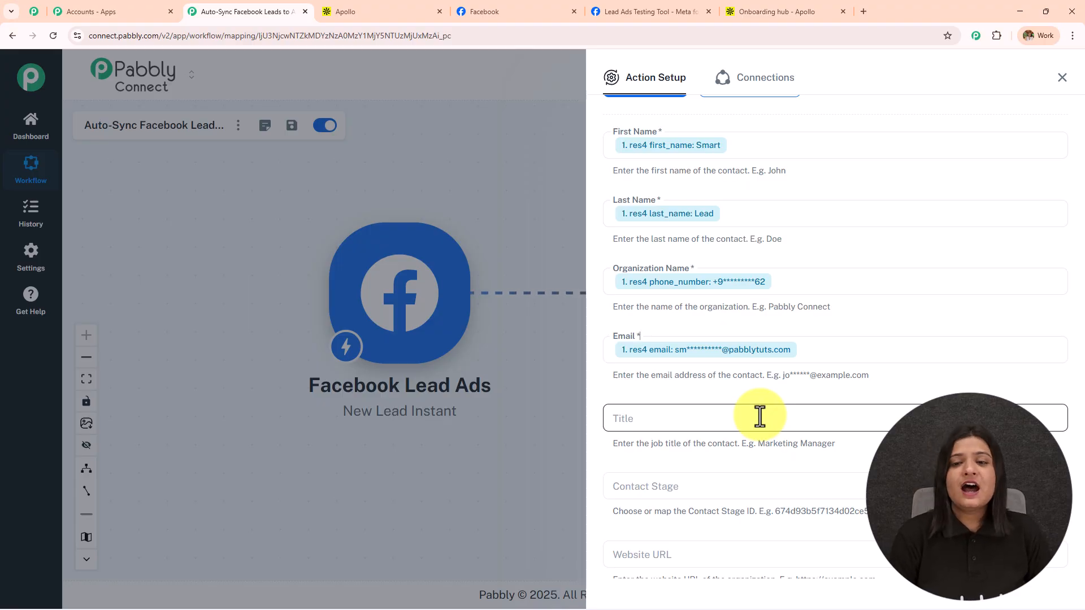
# Save the Apollo action and send a test request, checking the returned contact id and name
pyautogui.scroll(-4, 736, 435)
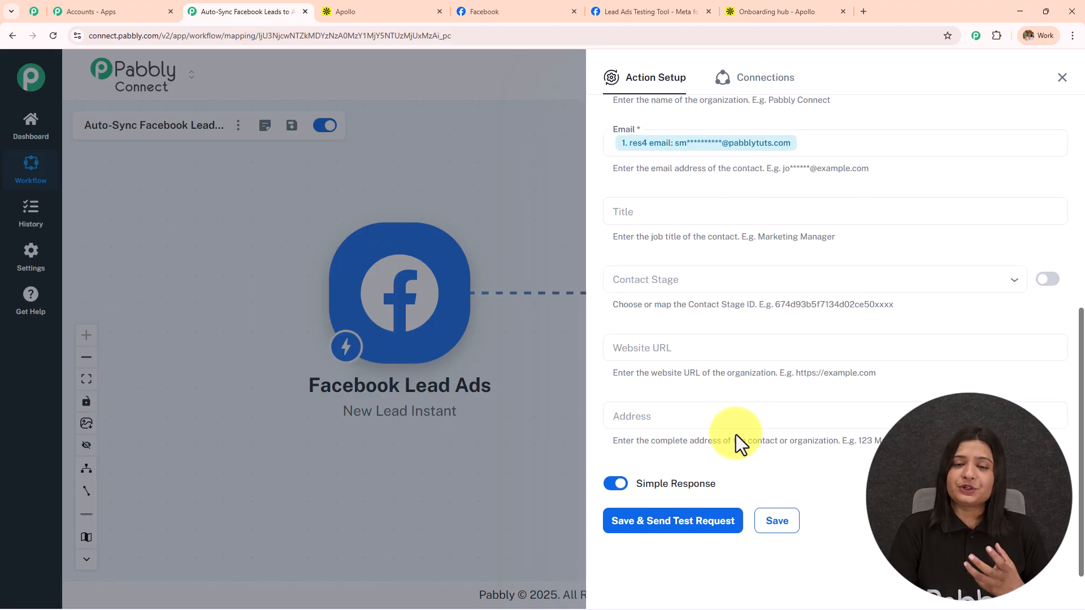
pyautogui.click(632, 210)
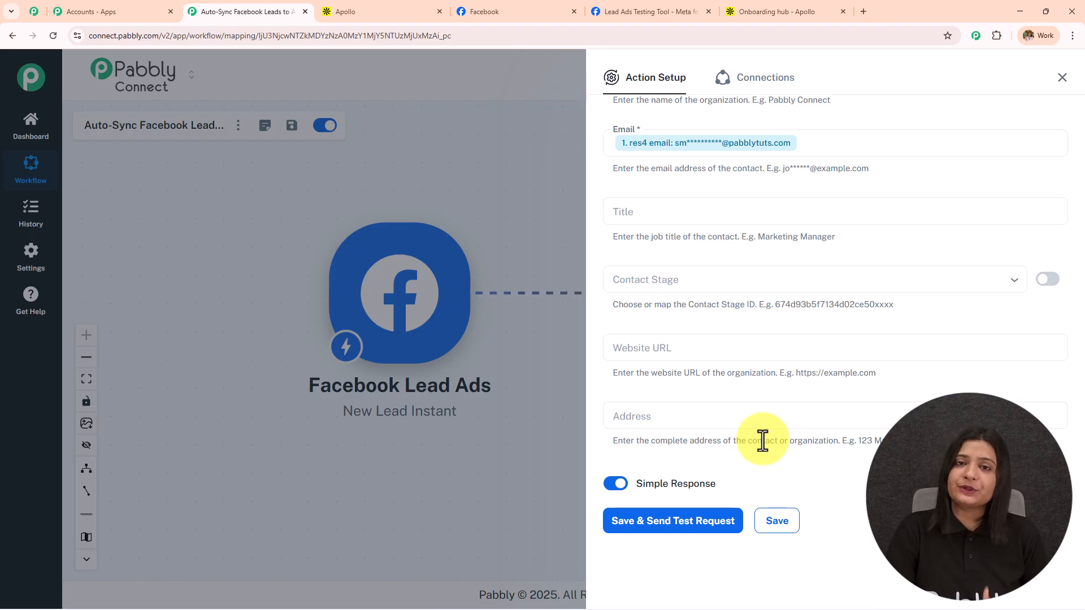
pyautogui.click(677, 525)
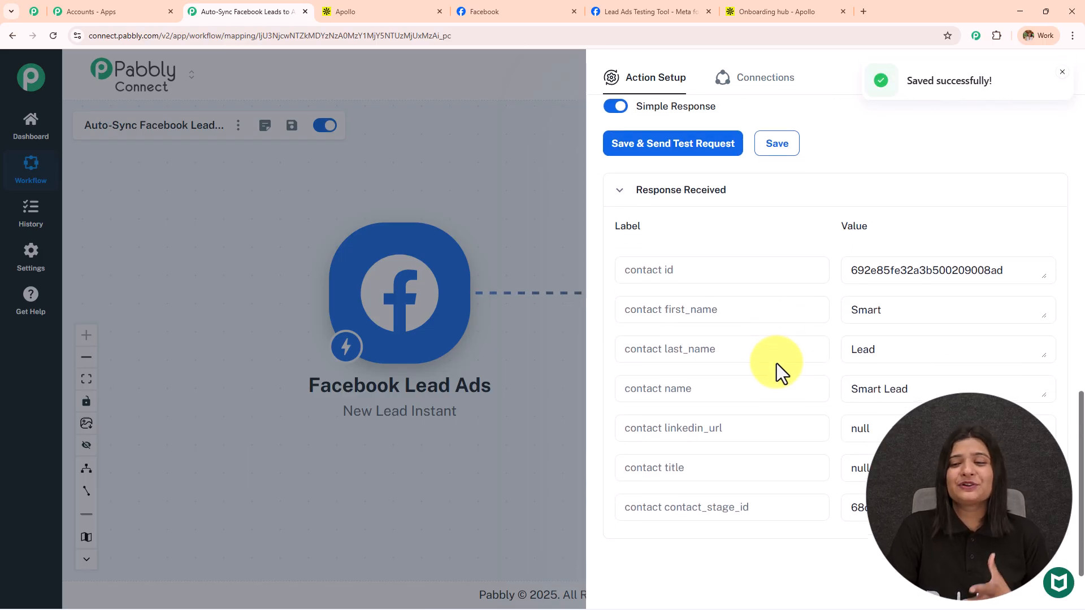
pyautogui.moveTo(1012, 271); pyautogui.dragTo(741, 280)
pyautogui.moveTo(901, 320); pyautogui.dragTo(734, 360)
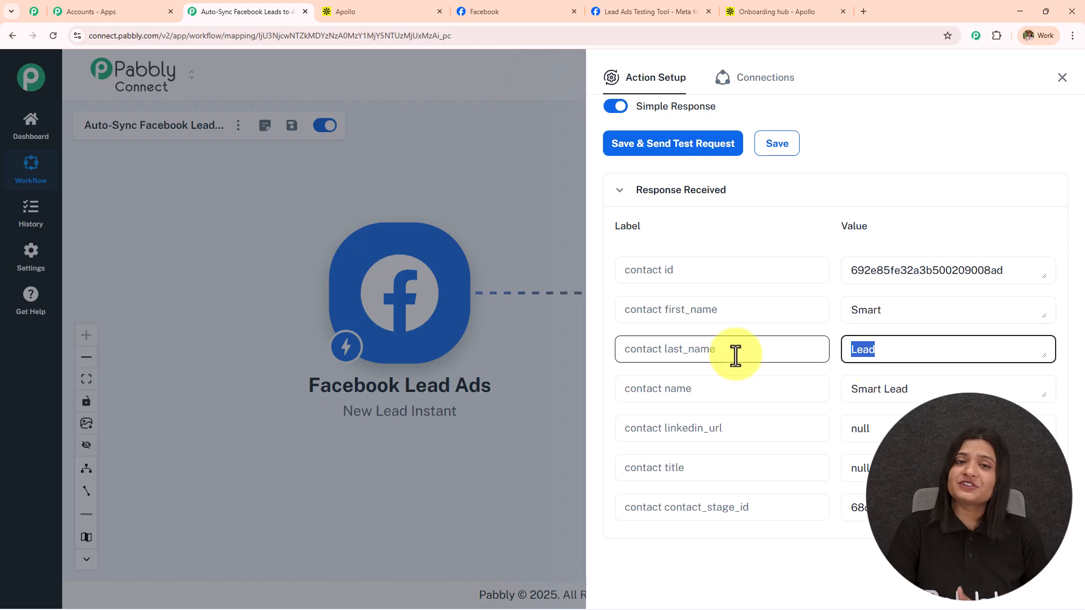
pyautogui.click(773, 11)
# Open the new test contact from Apollo's People list and inspect its email and title without editing
pyautogui.moveTo(7, 106)
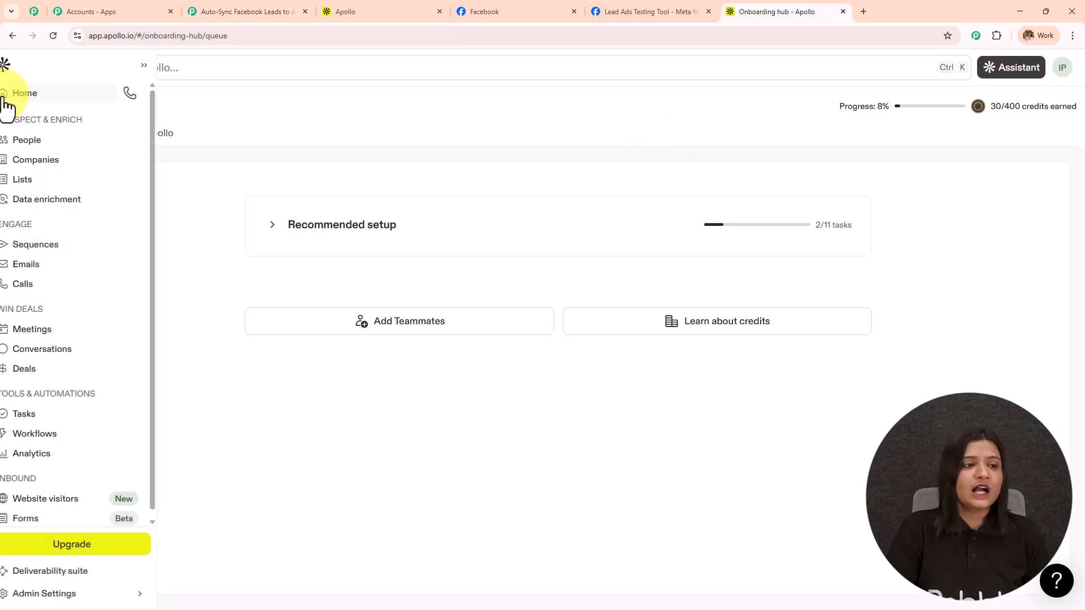
pyautogui.click(36, 144)
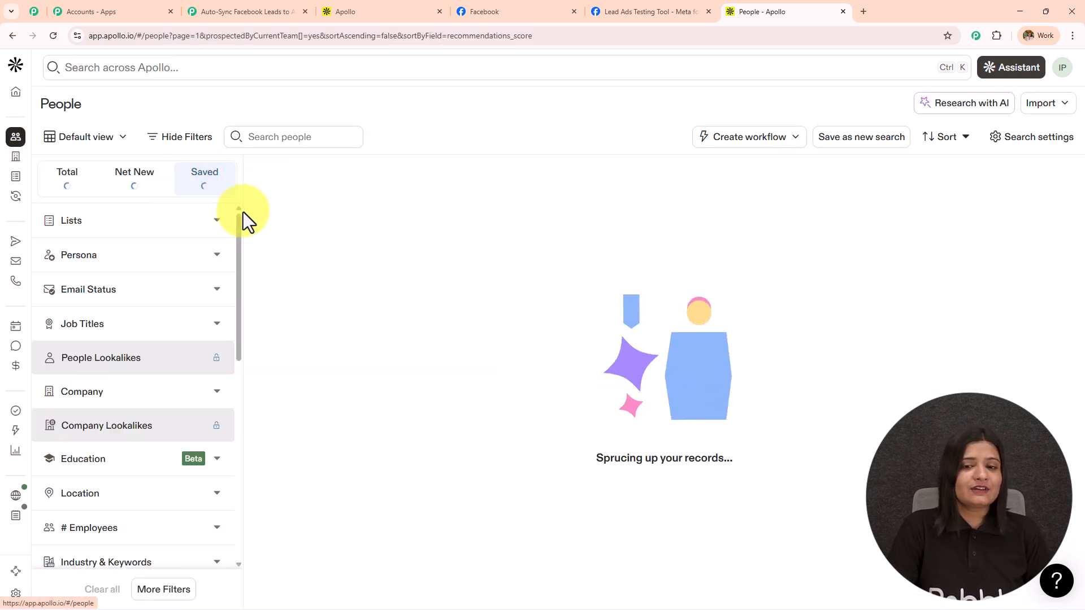
pyautogui.click(301, 281)
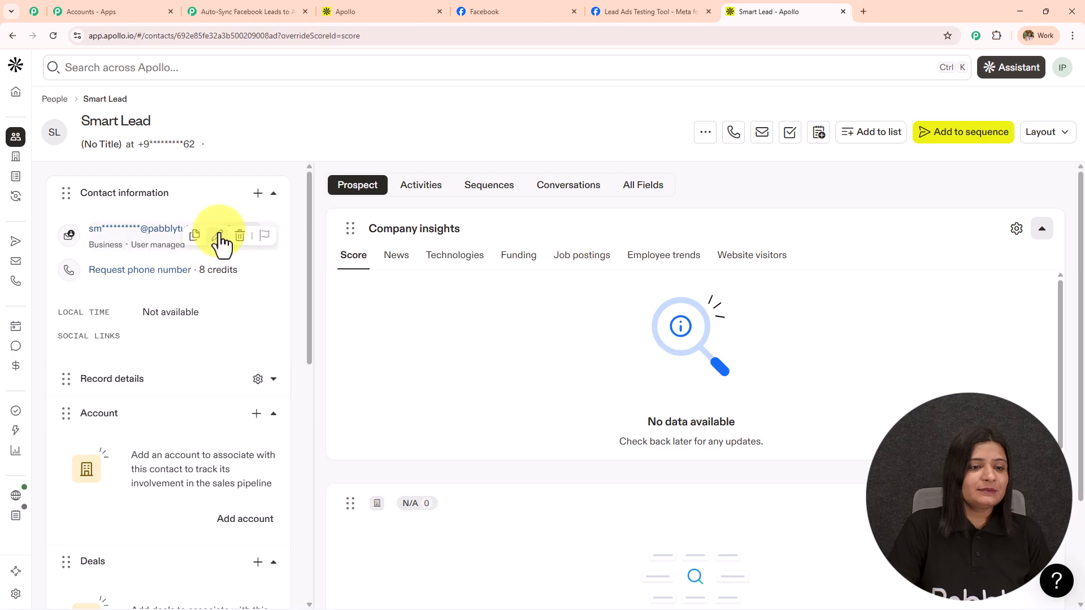
pyautogui.click(216, 235)
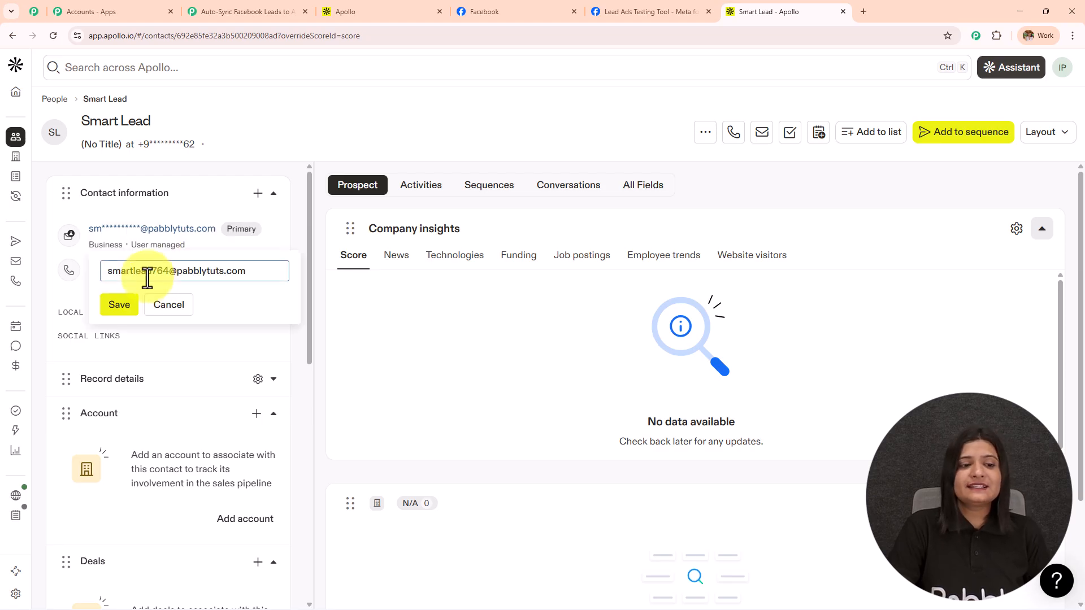
pyautogui.click(395, 294)
pyautogui.scroll(-5, 183, 286)
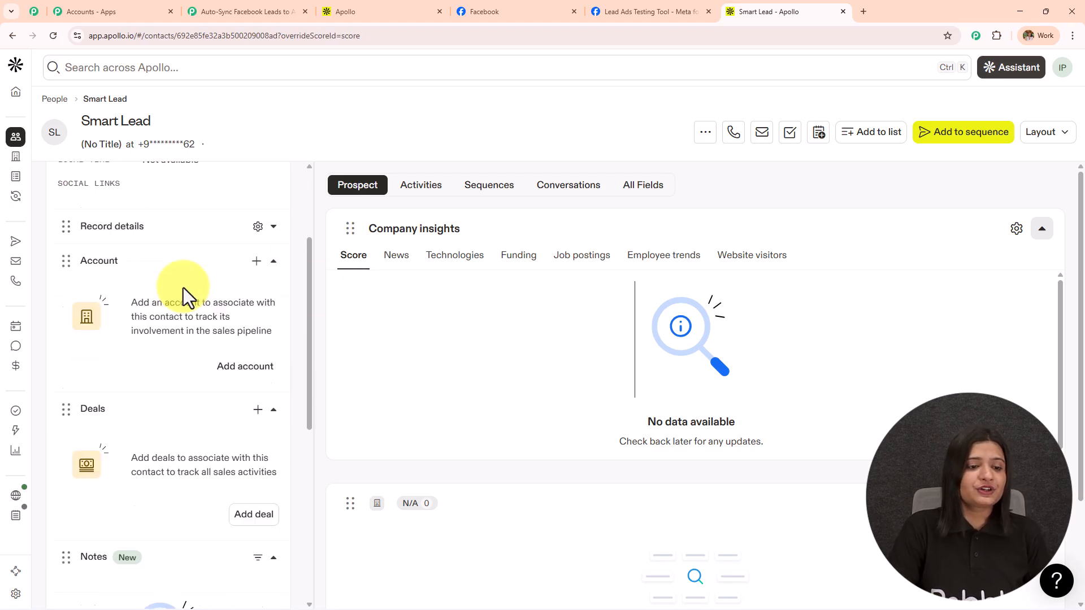
pyautogui.scroll(5, 183, 330)
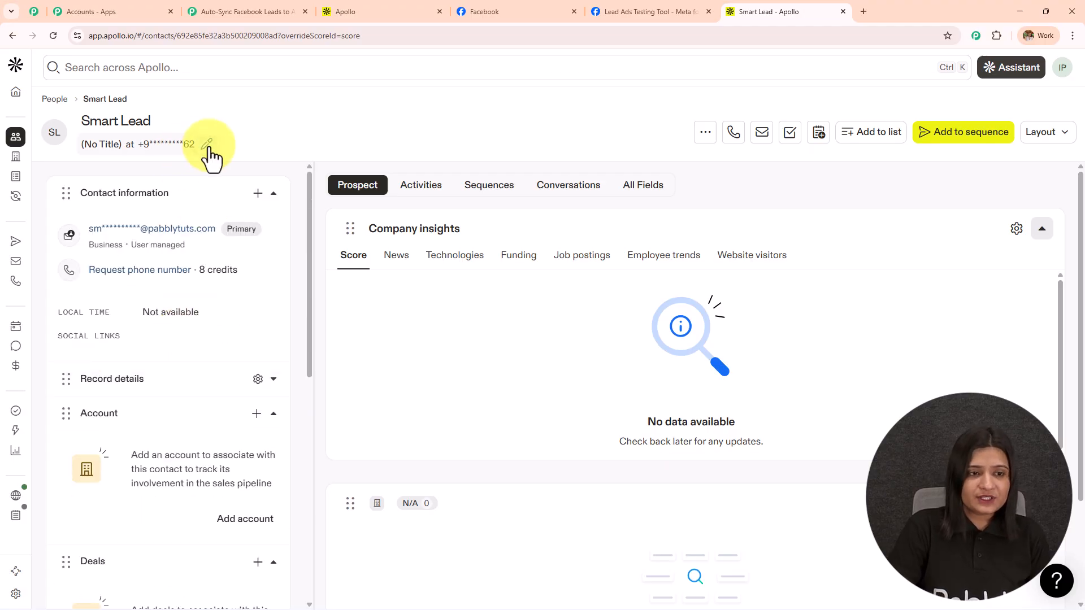
pyautogui.click(207, 146)
pyautogui.click(338, 136)
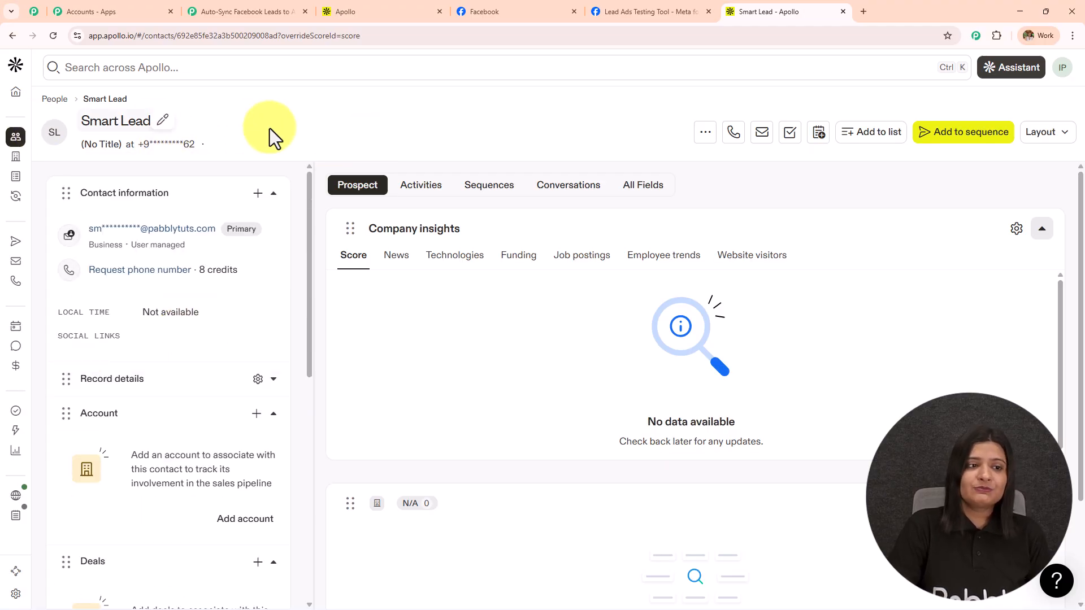
pyautogui.click(233, 10)
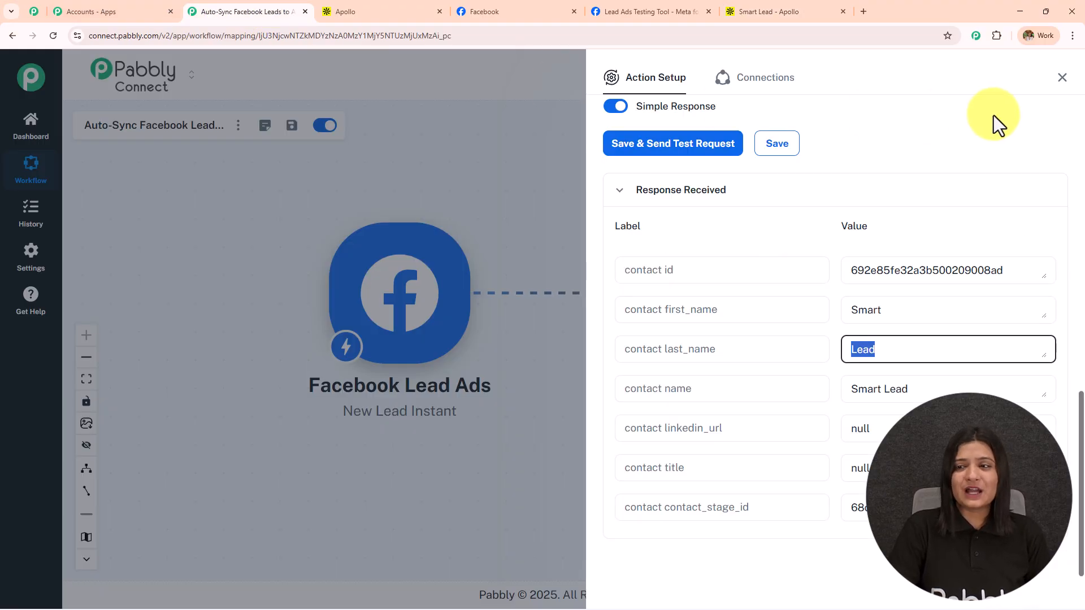
# Close the Action Setup panel to view the Facebook Lead Ads to Apollo Create Contact workflow
pyautogui.click(1061, 78)
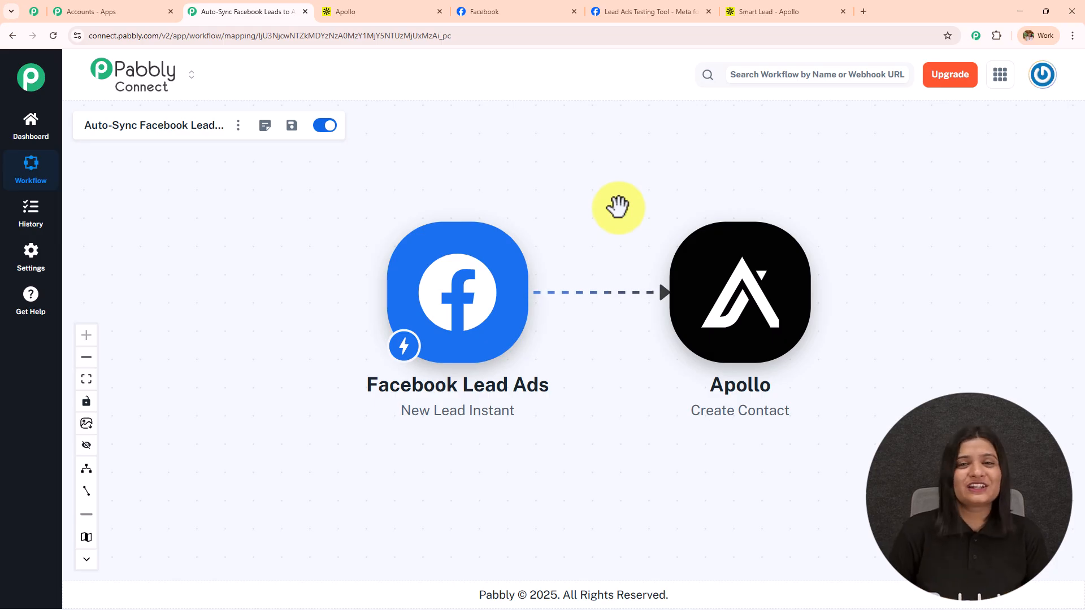
pyautogui.moveTo(719, 361)
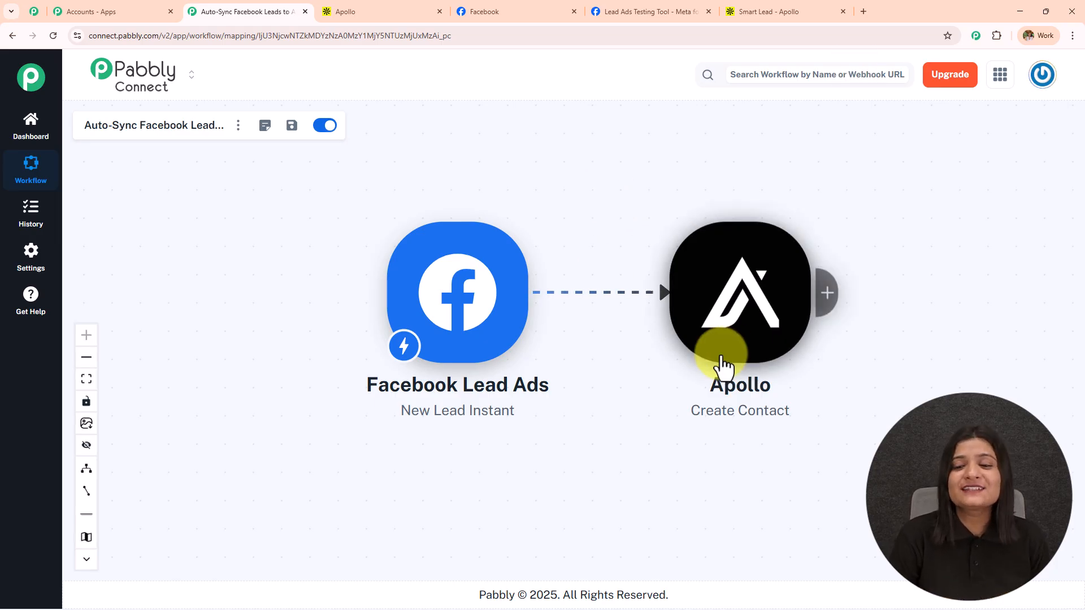